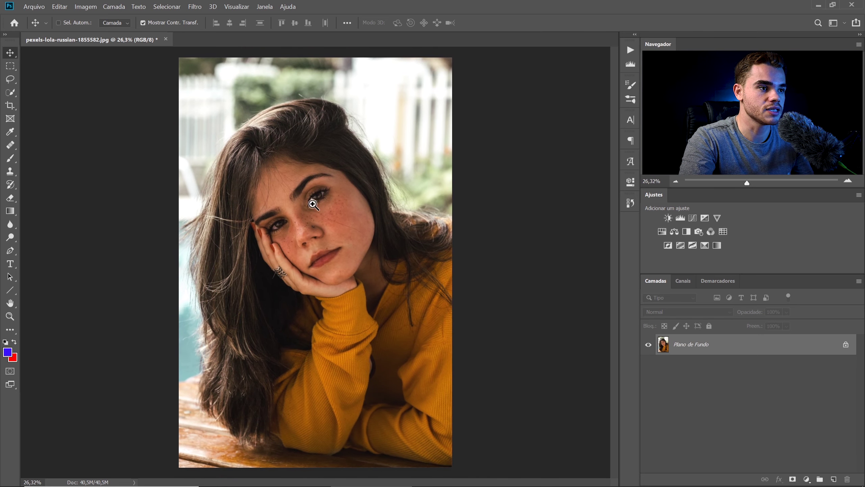
Step: On a new layer, paint a blue arrow pointing at the eye and marks on the iris with a 29 px brush
{"action": "scroll", "coordinate": [313, 200], "scroll_direction": "up", "scroll_amount": 10}
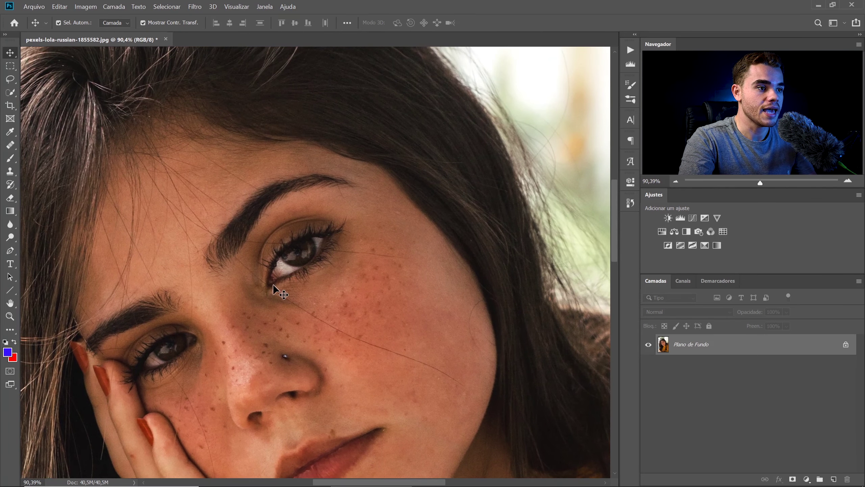
{"action": "key", "text": "b"}
{"action": "right_click", "coordinate": [280, 291], "text": "alt"}
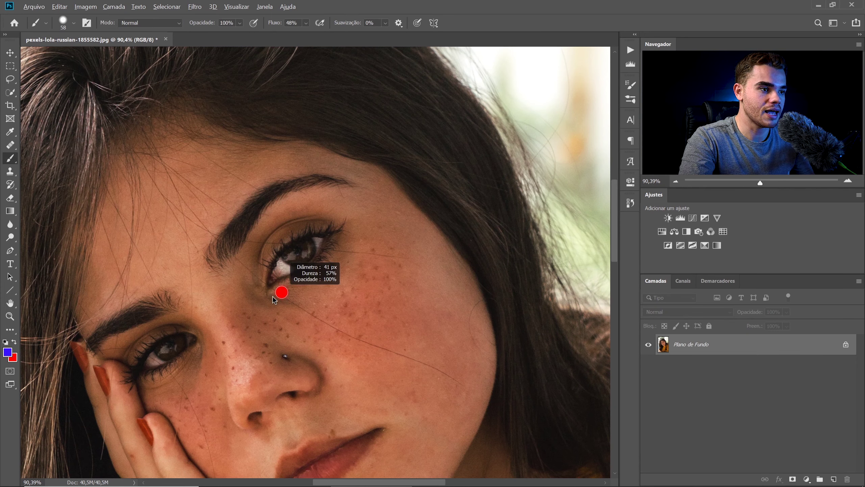
{"action": "left_click_drag", "start_coordinate": [275, 298], "coordinate": [278, 298]}
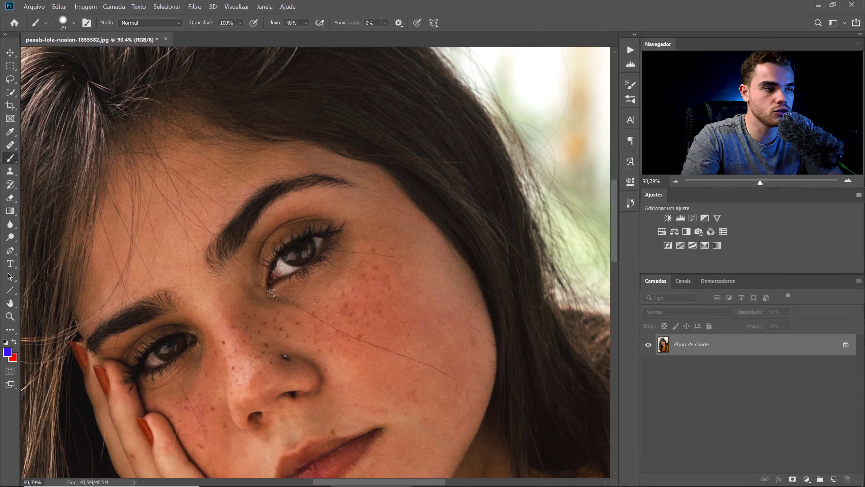
{"action": "left_click", "coordinate": [834, 479]}
{"action": "mouse_move", "coordinate": [256, 344]}
{"action": "left_mouse_down"}
{"action": "mouse_move", "coordinate": [284, 286]}
{"action": "mouse_move", "coordinate": [276, 280]}
{"action": "mouse_move", "coordinate": [289, 292]}
{"action": "left_mouse_up"}
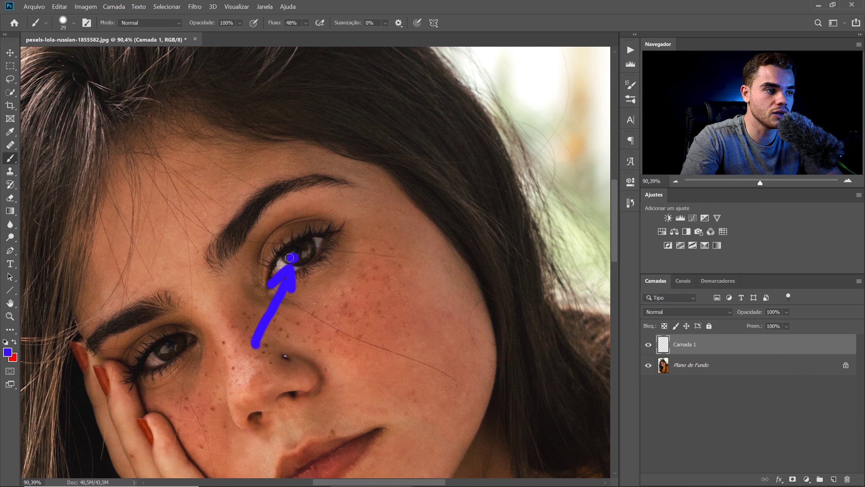
{"action": "left_click_drag", "start_coordinate": [308, 238], "coordinate": [310, 248]}
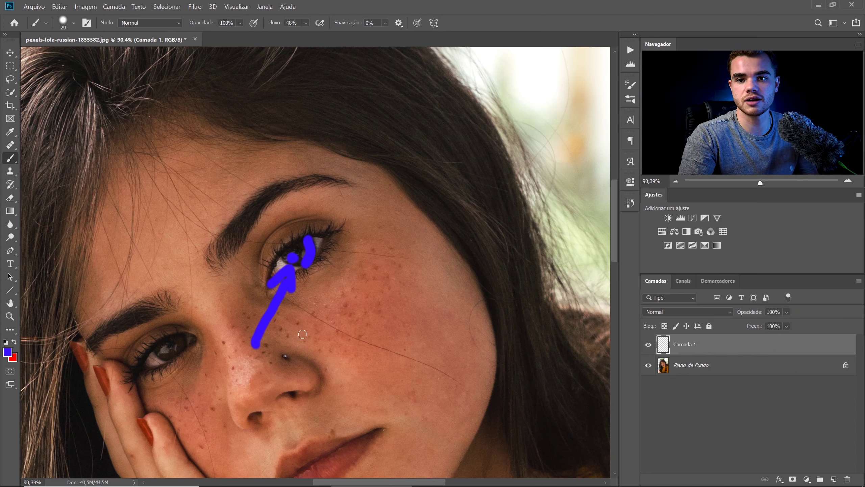
Step: Paint a blue side-view diagram of an eye with its pupil over the blurred background beside the hair
{"action": "left_click_drag", "start_coordinate": [490, 173], "coordinate": [304, 353]}
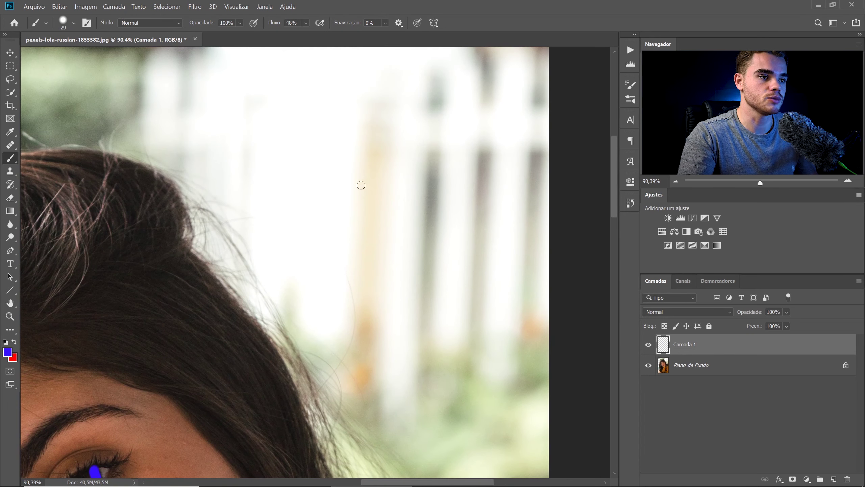
{"action": "left_click_drag", "start_coordinate": [308, 222], "coordinate": [435, 111]}
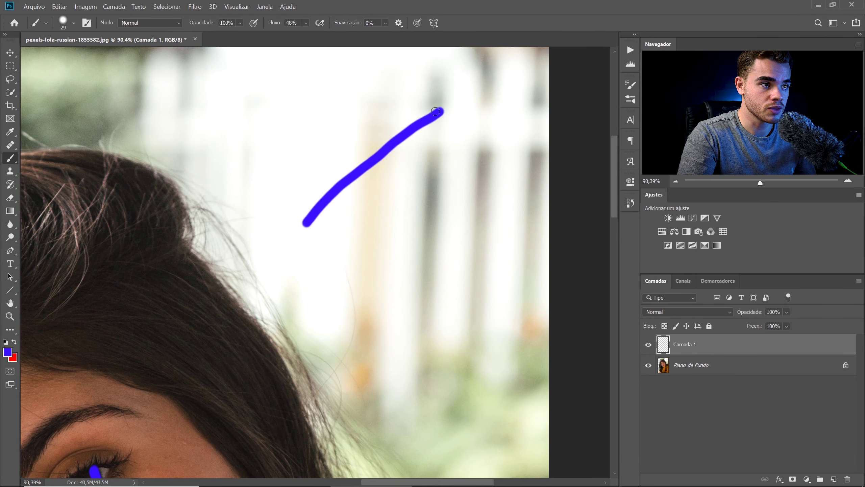
{"action": "left_click_drag", "start_coordinate": [309, 221], "coordinate": [464, 270]}
{"action": "mouse_move", "coordinate": [430, 122]}
{"action": "left_mouse_down"}
{"action": "mouse_move", "coordinate": [462, 210]}
{"action": "mouse_move", "coordinate": [446, 253]}
{"action": "left_mouse_up"}
{"action": "mouse_move", "coordinate": [427, 128]}
{"action": "left_mouse_down"}
{"action": "mouse_move", "coordinate": [420, 175]}
{"action": "mouse_move", "coordinate": [442, 252]}
{"action": "left_mouse_up"}
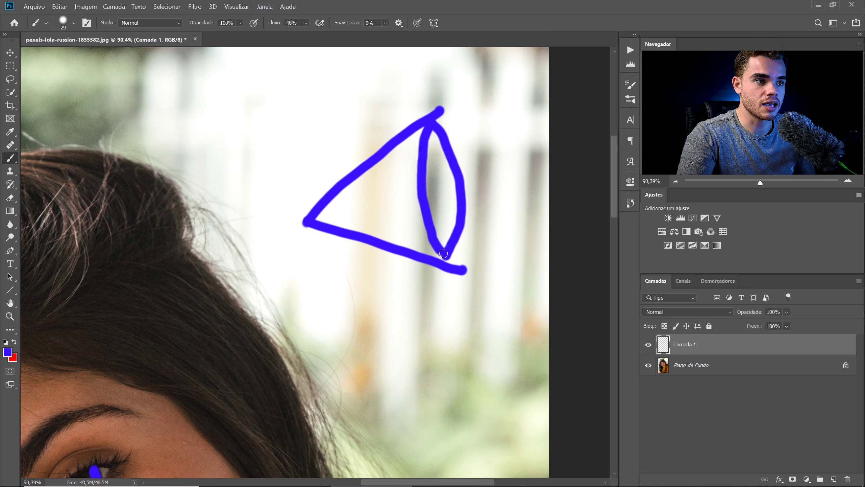
{"action": "mouse_move", "coordinate": [432, 188]}
{"action": "left_mouse_down"}
{"action": "mouse_move", "coordinate": [433, 200]}
{"action": "mouse_move", "coordinate": [430, 187]}
{"action": "left_mouse_up"}
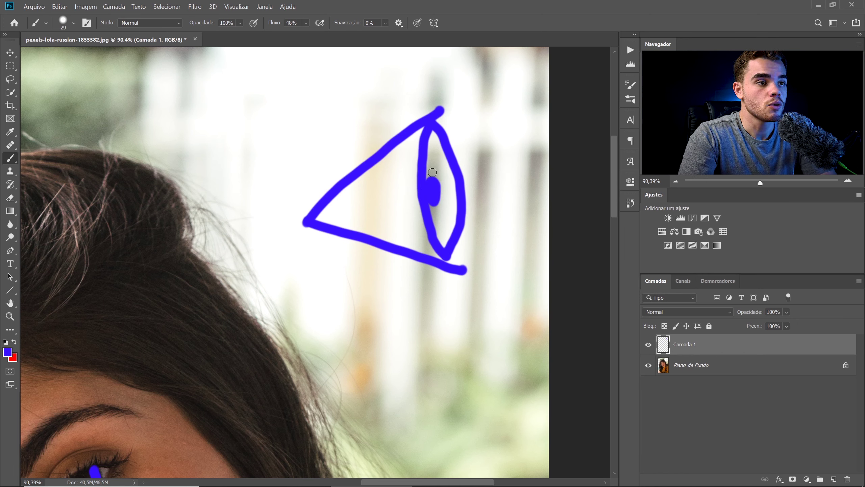
Step: With a 13 px red brush, paint an incoming light arrow, a reflection spot and a lower light area on the eye diagram
{"action": "key", "text": "x"}
{"action": "mouse_move", "coordinate": [491, 127]}
{"action": "left_mouse_down"}
{"action": "mouse_move", "coordinate": [474, 129]}
{"action": "mouse_move", "coordinate": [480, 135]}
{"action": "left_mouse_up"}
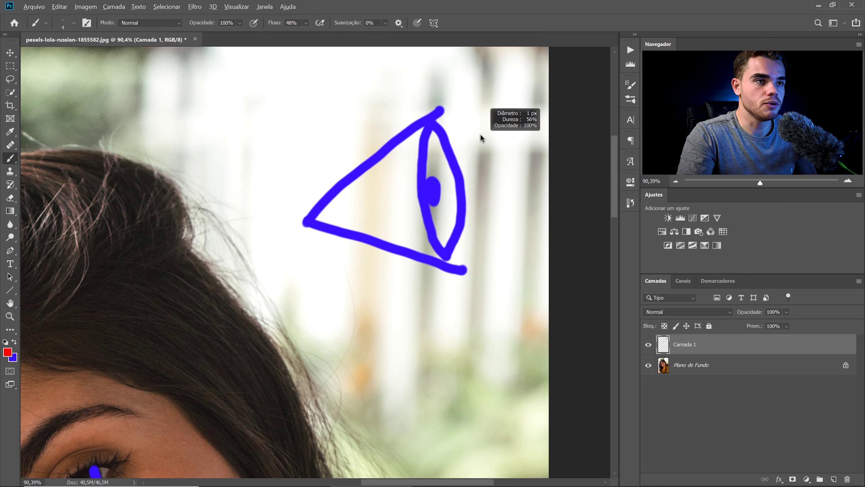
{"action": "left_click_drag", "start_coordinate": [488, 80], "coordinate": [444, 161]}
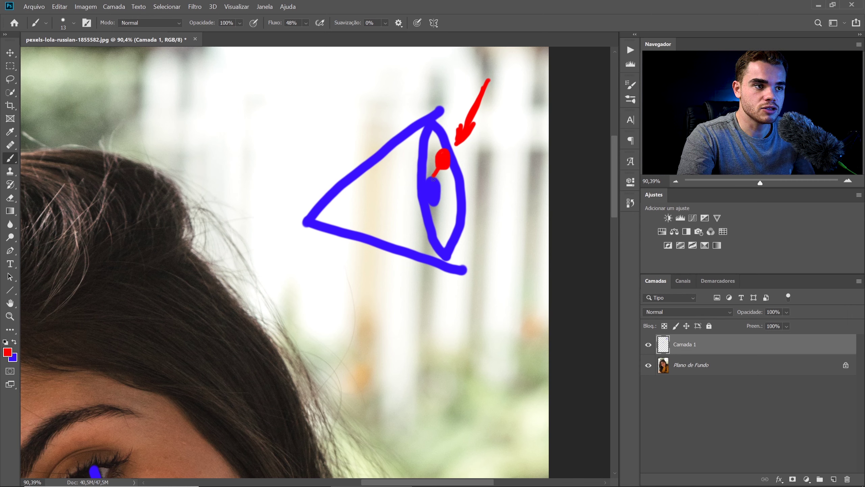
{"action": "mouse_move", "coordinate": [455, 200]}
{"action": "left_mouse_down"}
{"action": "mouse_move", "coordinate": [445, 235]}
{"action": "mouse_move", "coordinate": [450, 214]}
{"action": "left_mouse_up"}
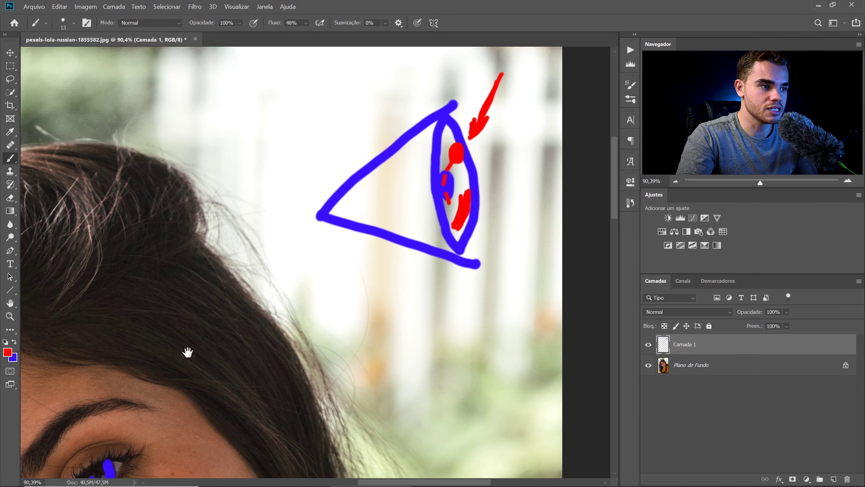
Step: Compare the diagram with the marks on the real eye and delete the annotation layer
{"action": "left_click_drag", "start_coordinate": [187, 352], "coordinate": [375, 243]}
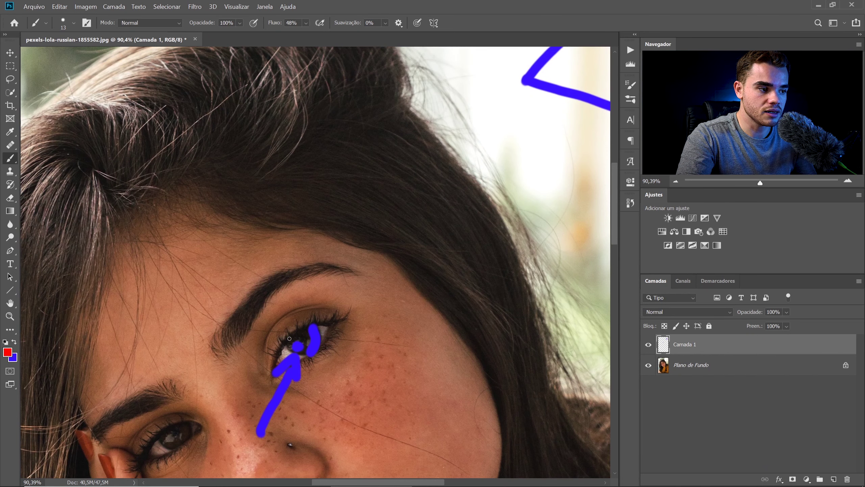
{"action": "left_click_drag", "start_coordinate": [425, 190], "coordinate": [314, 303]}
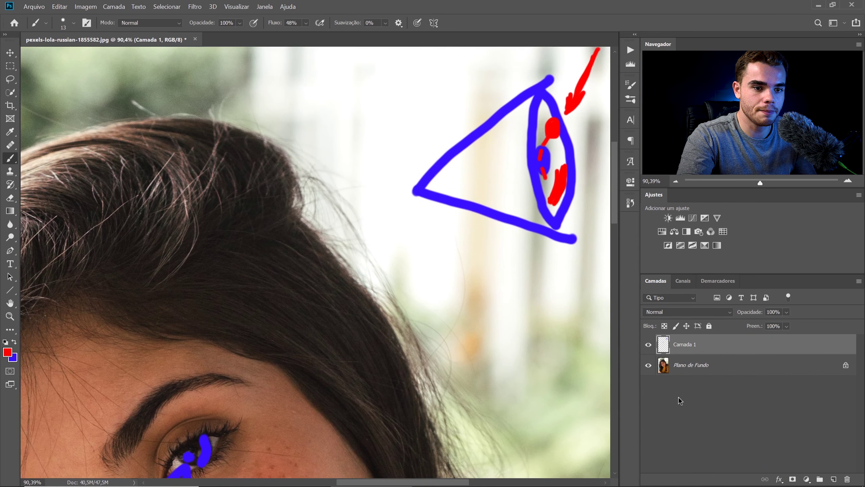
{"action": "mouse_move", "coordinate": [723, 346]}
{"action": "left_mouse_down"}
{"action": "mouse_move", "coordinate": [774, 404]}
{"action": "mouse_move", "coordinate": [774, 474]}
{"action": "mouse_move", "coordinate": [847, 478]}
{"action": "left_mouse_up"}
Step: Add a Curves adjustment layer above the photo and brighten it with an RGB point at input 136, output 233
{"action": "left_click_drag", "start_coordinate": [202, 371], "coordinate": [397, 173]}
{"action": "left_click_drag", "start_coordinate": [333, 323], "coordinate": [296, 240]}
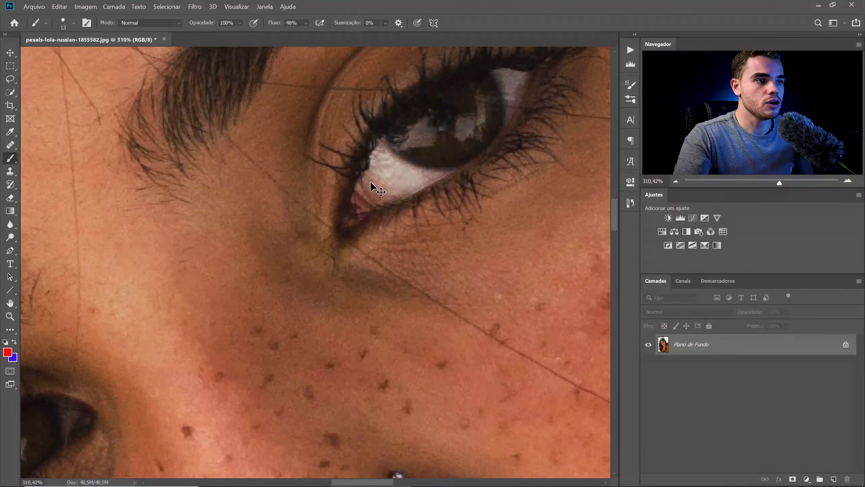
{"action": "scroll", "coordinate": [377, 183], "scroll_direction": "down", "scroll_amount": 3}
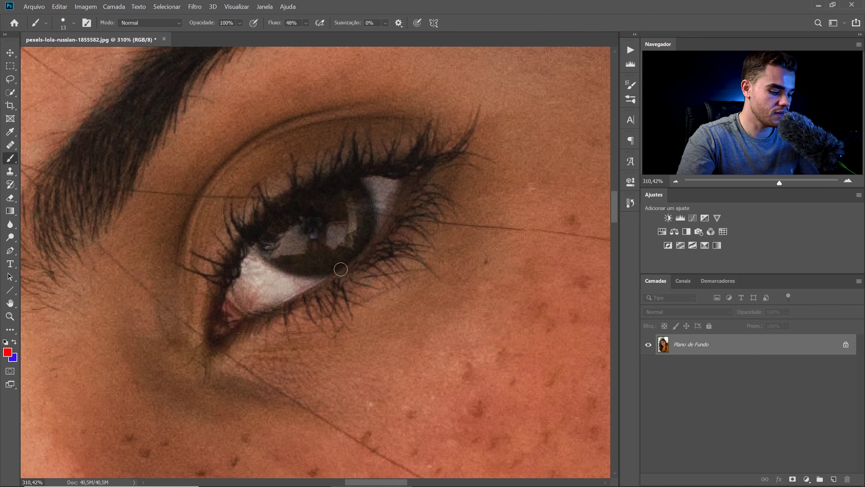
{"action": "left_click_drag", "start_coordinate": [358, 260], "coordinate": [351, 263]}
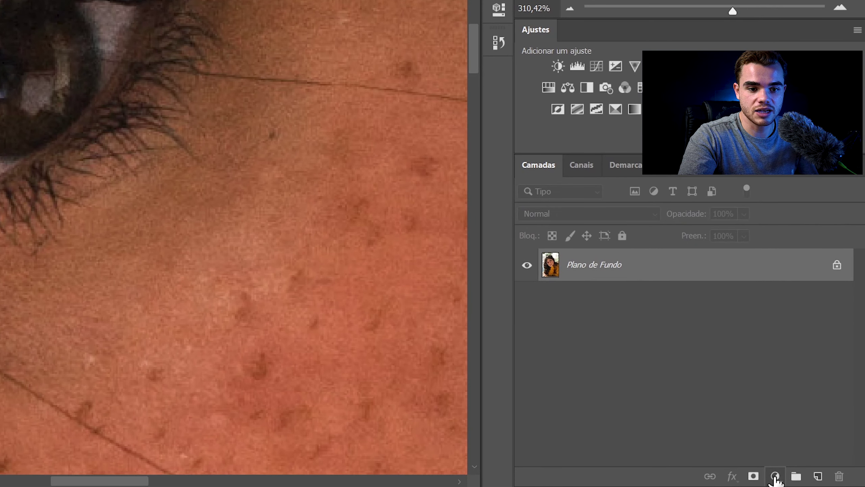
{"action": "left_click", "coordinate": [776, 477]}
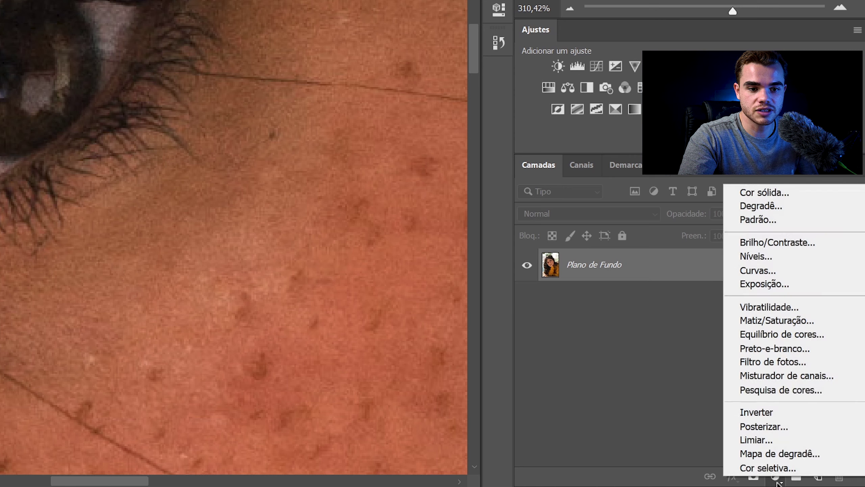
{"action": "left_click", "coordinate": [777, 271]}
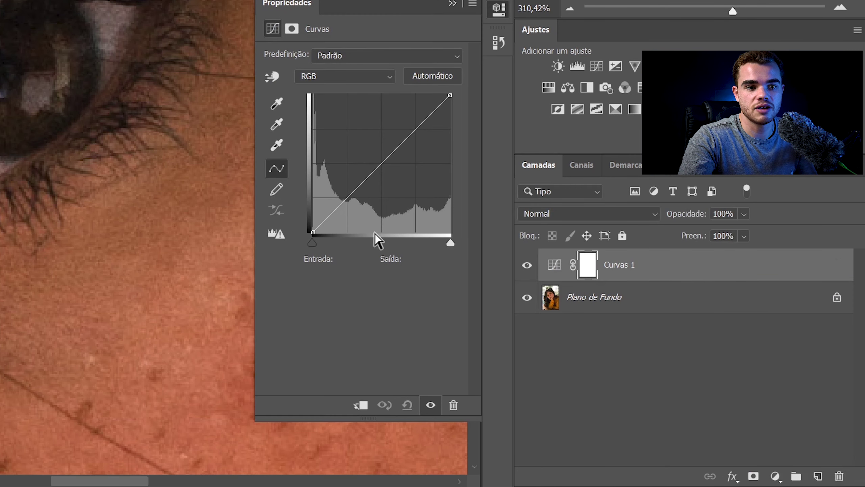
{"action": "left_click_drag", "start_coordinate": [410, 141], "coordinate": [387, 107]}
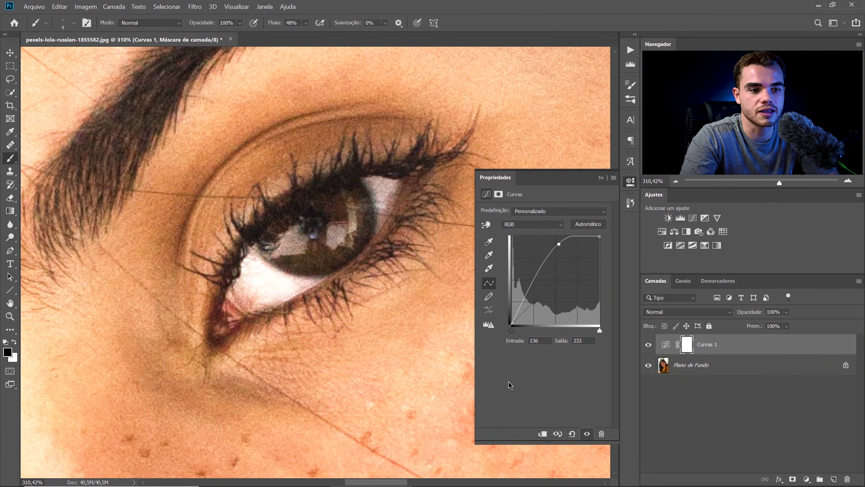
{"action": "left_click", "coordinate": [631, 181]}
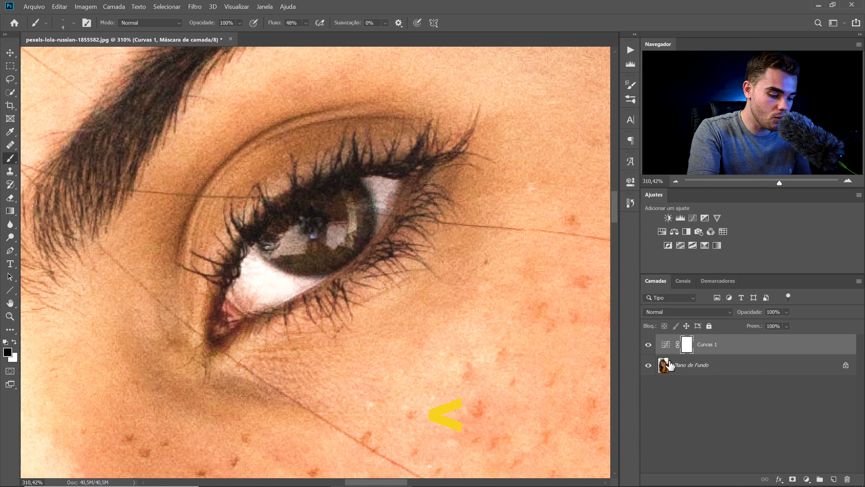
Step: Invert the Curves layer's mask to black and review the adjustment's curve settings
{"action": "key", "text": "ctrl+i"}
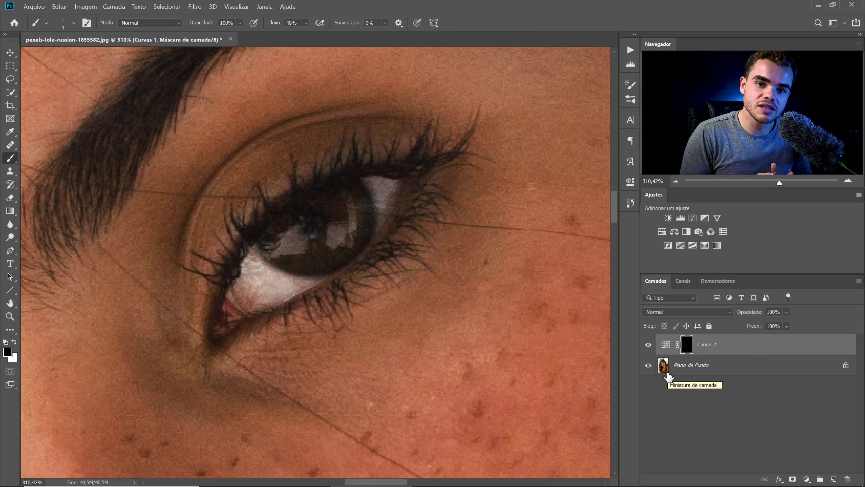
{"action": "left_click", "coordinate": [665, 345]}
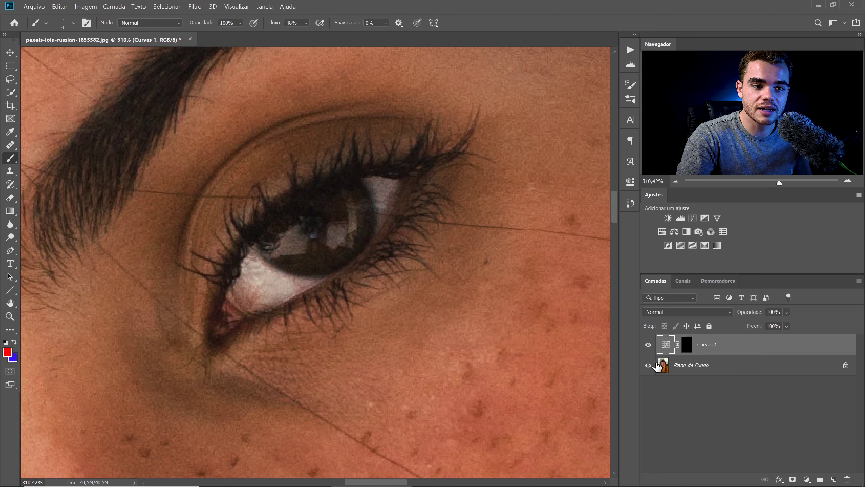
{"action": "left_click", "coordinate": [631, 182]}
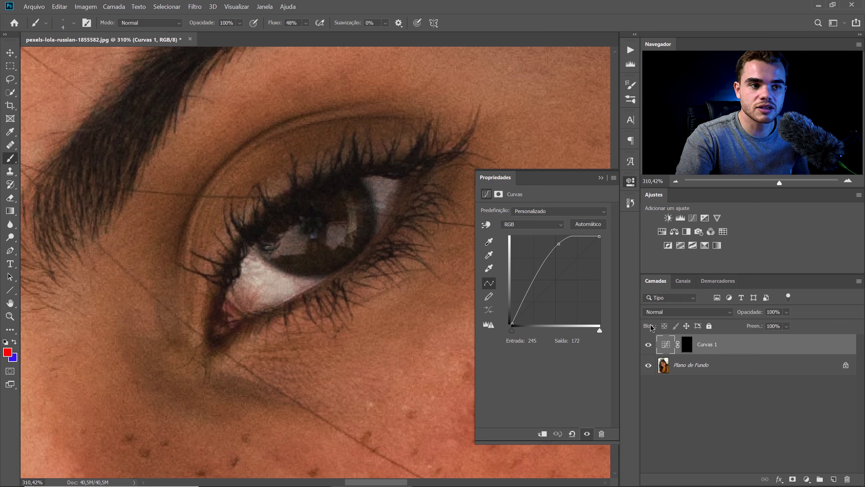
{"action": "left_click", "coordinate": [631, 182]}
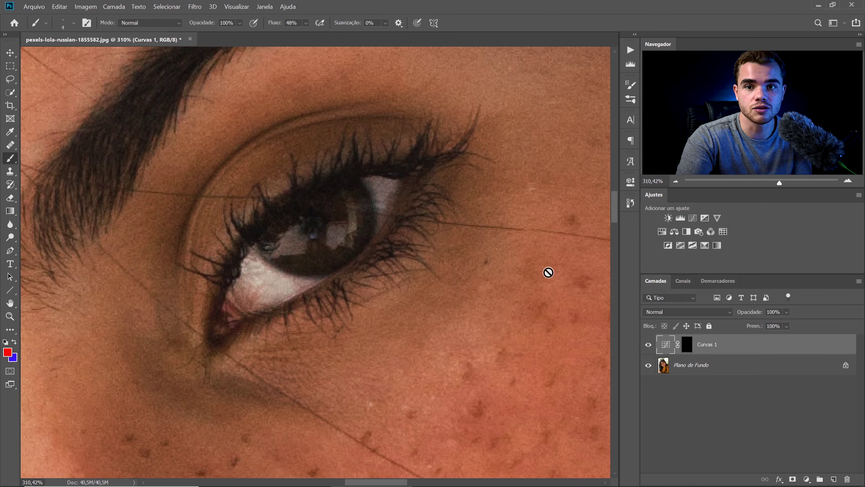
Step: Target the Curves layer's mask and reduce the brush to 3 px over the iris
{"action": "left_click", "coordinate": [691, 346]}
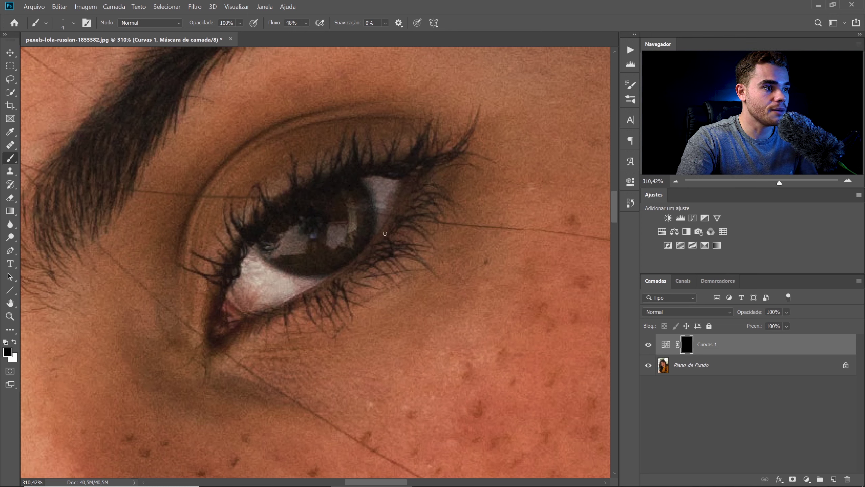
{"action": "left_click_drag", "start_coordinate": [289, 241], "coordinate": [358, 240]}
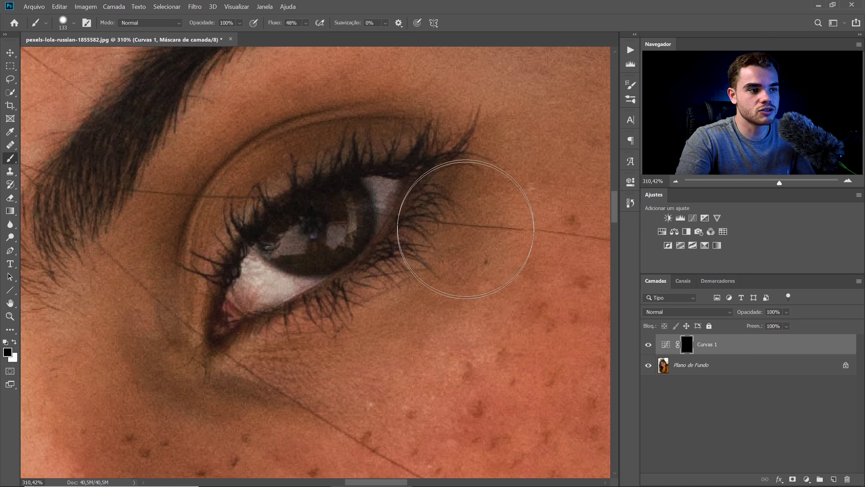
{"action": "mouse_move", "coordinate": [312, 244]}
{"action": "left_mouse_down"}
{"action": "mouse_move", "coordinate": [261, 264]}
{"action": "mouse_move", "coordinate": [191, 262]}
{"action": "left_mouse_up"}
{"action": "left_click_drag", "start_coordinate": [282, 243], "coordinate": [283, 242]}
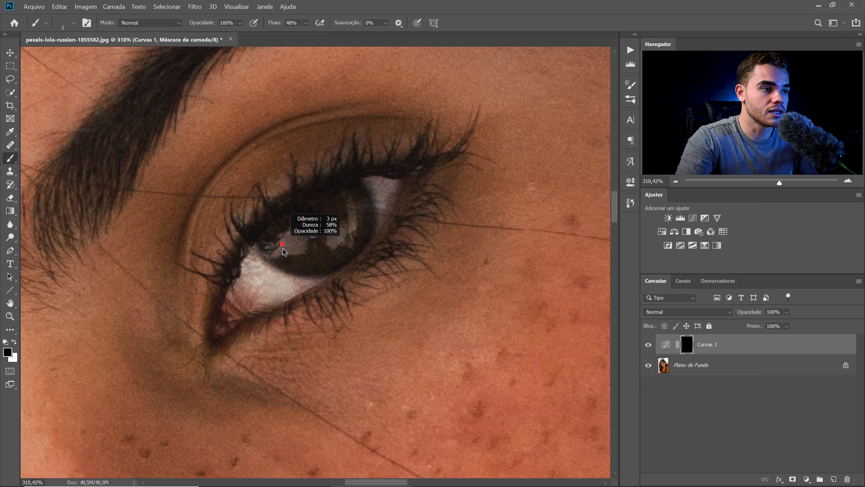
{"action": "left_click_drag", "start_coordinate": [283, 249], "coordinate": [283, 250]}
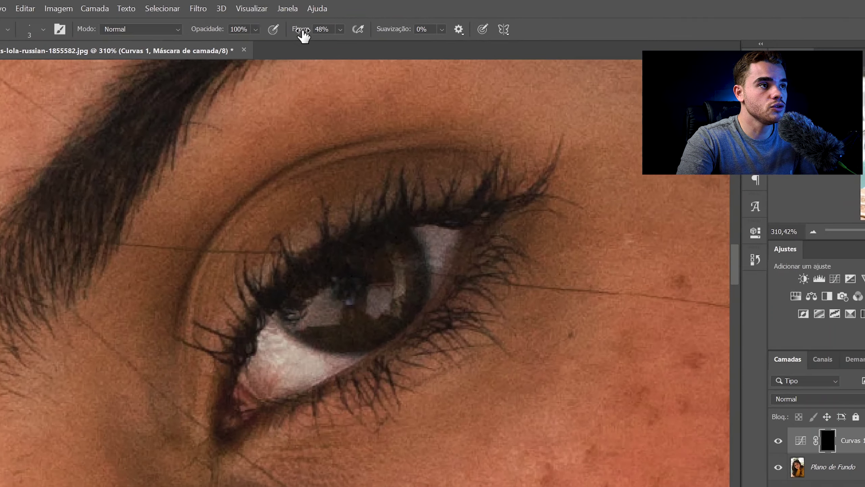
Step: Set the brush flow to 44%, keep pressure control of opacity off, and try a 10 px tip before returning to 3 px
{"action": "left_click_drag", "start_coordinate": [278, 25], "coordinate": [278, 25]}
{"action": "left_click_drag", "start_coordinate": [341, 41], "coordinate": [337, 41]}
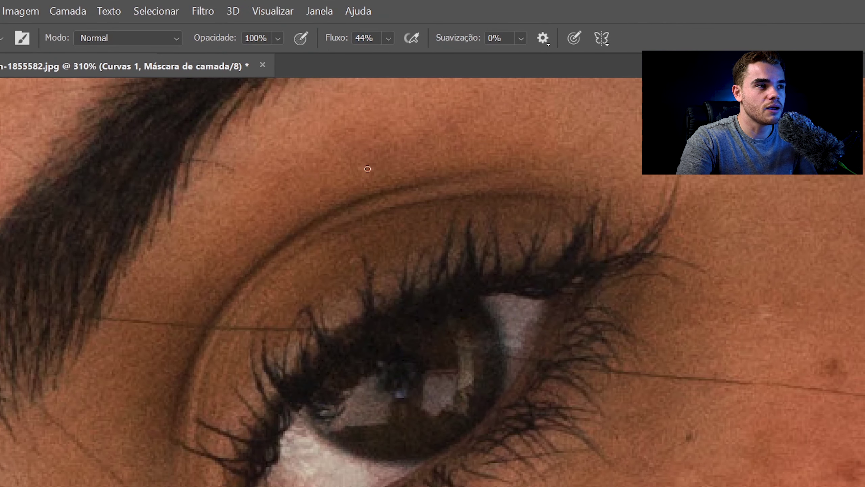
{"action": "left_click", "coordinate": [300, 38]}
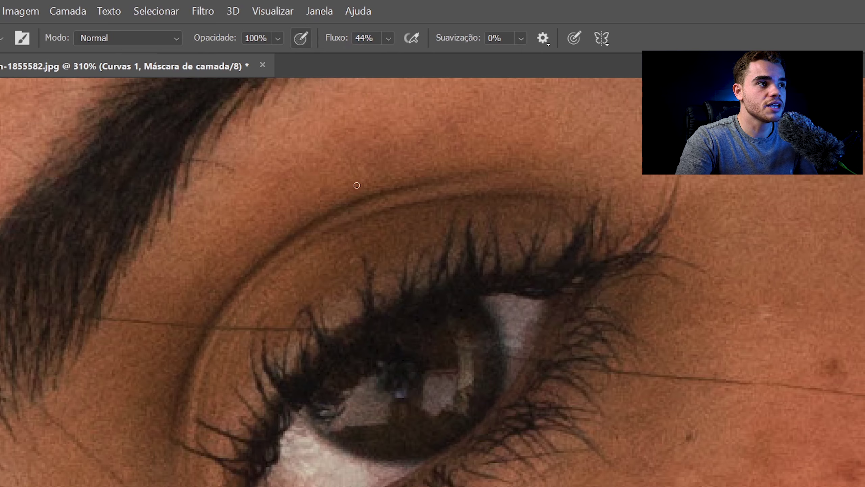
{"action": "left_click", "coordinate": [301, 38]}
{"action": "left_click_drag", "start_coordinate": [373, 386], "coordinate": [389, 373]}
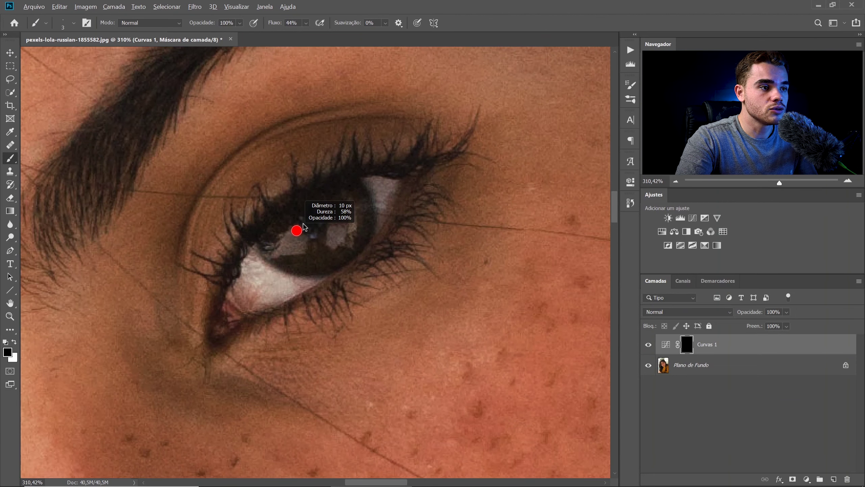
{"action": "left_click_drag", "start_coordinate": [304, 227], "coordinate": [292, 237]}
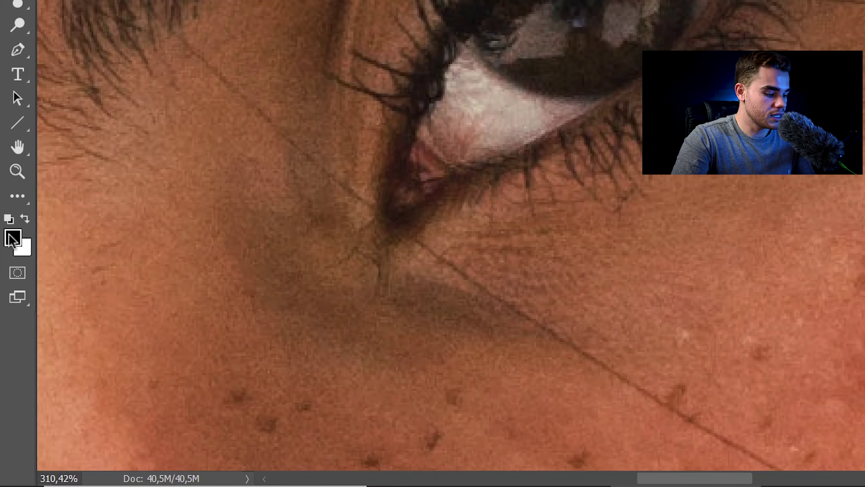
Step: Make white the foreground colour and black the background colour for painting on the mask
{"action": "key", "text": "x"}
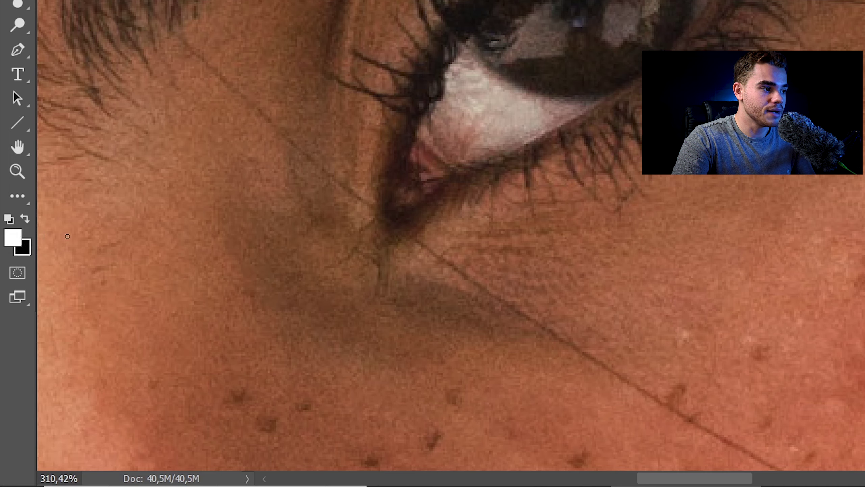
{"action": "key", "text": "x"}
{"action": "key", "text": "x"}
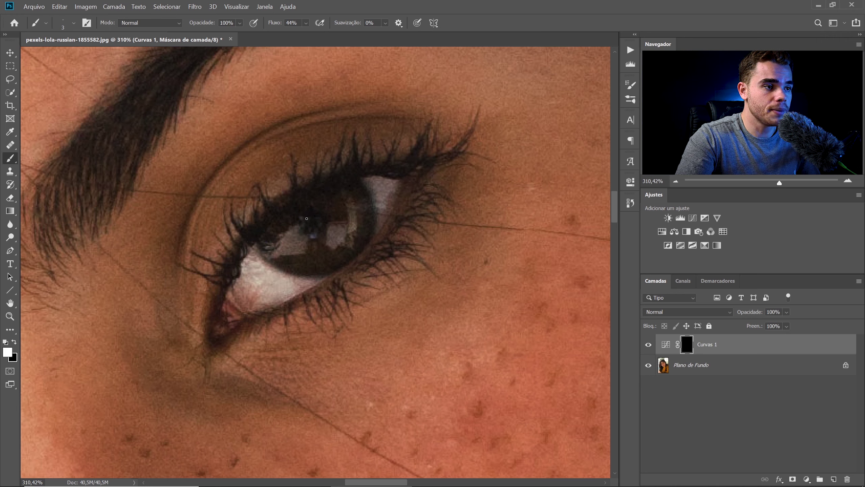
{"action": "mouse_move", "coordinate": [296, 224]}
{"action": "left_mouse_down"}
{"action": "mouse_move", "coordinate": [287, 260]}
{"action": "mouse_move", "coordinate": [299, 234]}
{"action": "mouse_move", "coordinate": [293, 260]}
{"action": "mouse_move", "coordinate": [306, 248]}
{"action": "mouse_move", "coordinate": [319, 272]}
{"action": "mouse_move", "coordinate": [320, 239]}
{"action": "mouse_move", "coordinate": [339, 273]}
{"action": "mouse_move", "coordinate": [324, 235]}
{"action": "mouse_move", "coordinate": [352, 238]}
{"action": "left_mouse_up"}
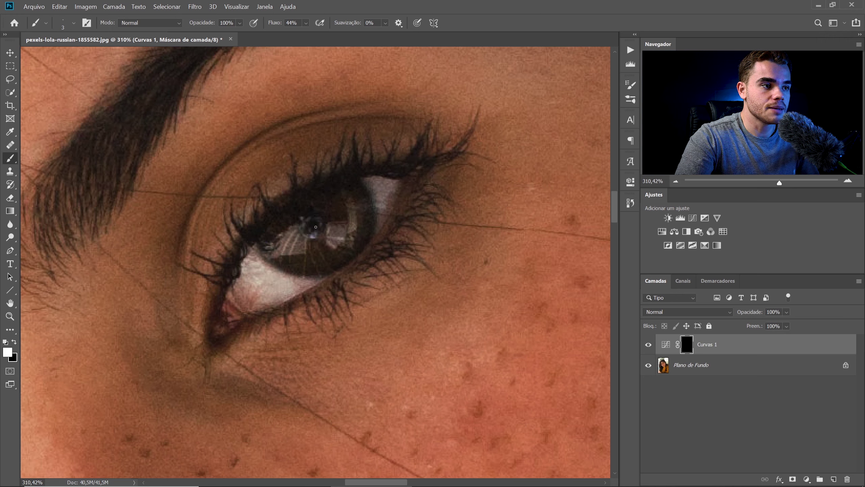
{"action": "key", "text": "ctrl+z"}
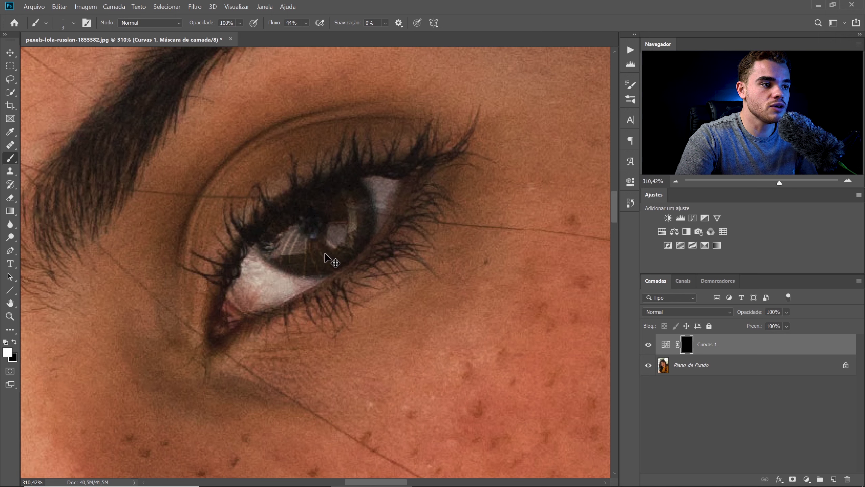
{"action": "key", "text": "ctrl+z"}
{"action": "mouse_move", "coordinate": [293, 256]}
{"action": "left_mouse_down"}
{"action": "mouse_move", "coordinate": [336, 243]}
{"action": "mouse_move", "coordinate": [314, 273]}
{"action": "mouse_move", "coordinate": [324, 278]}
{"action": "mouse_move", "coordinate": [320, 258]}
{"action": "mouse_move", "coordinate": [336, 249]}
{"action": "left_mouse_up"}
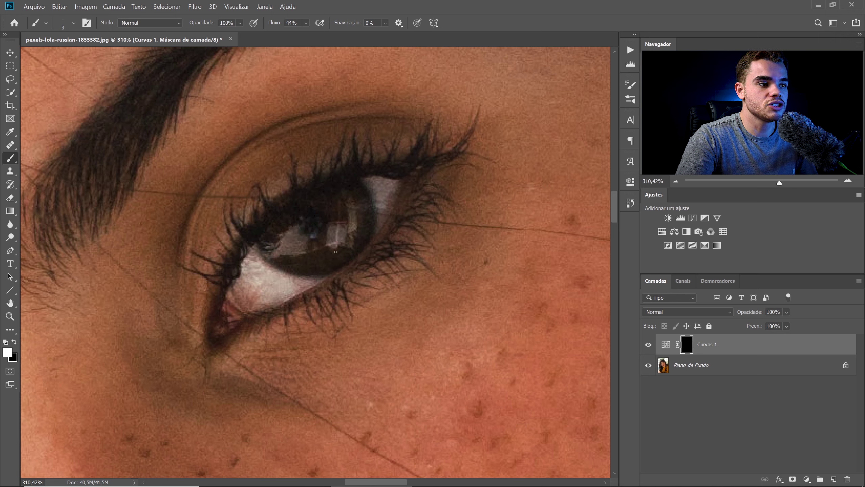
{"action": "key", "text": "ctrl+z"}
{"action": "key", "text": "ctrl+z"}
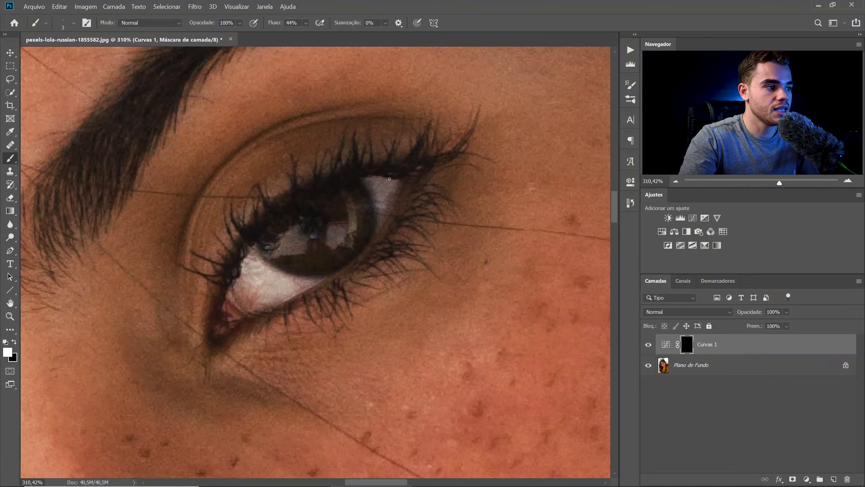
Step: Set the brush flow to 50% and paint fine white radial streaks over the iris on the Curves layer's mask
{"action": "left_click_drag", "start_coordinate": [281, 26], "coordinate": [286, 25]}
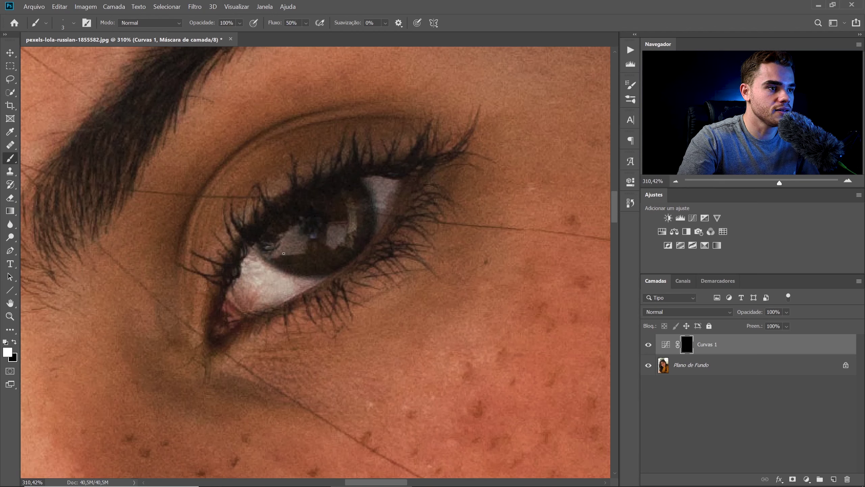
{"action": "mouse_move", "coordinate": [286, 234]}
{"action": "left_mouse_down"}
{"action": "mouse_move", "coordinate": [275, 257]}
{"action": "mouse_move", "coordinate": [295, 233]}
{"action": "mouse_move", "coordinate": [290, 256]}
{"action": "mouse_move", "coordinate": [299, 233]}
{"action": "mouse_move", "coordinate": [289, 254]}
{"action": "mouse_move", "coordinate": [294, 248]}
{"action": "mouse_move", "coordinate": [295, 269]}
{"action": "mouse_move", "coordinate": [303, 238]}
{"action": "mouse_move", "coordinate": [303, 267]}
{"action": "mouse_move", "coordinate": [307, 246]}
{"action": "mouse_move", "coordinate": [311, 266]}
{"action": "mouse_move", "coordinate": [317, 246]}
{"action": "left_mouse_up"}
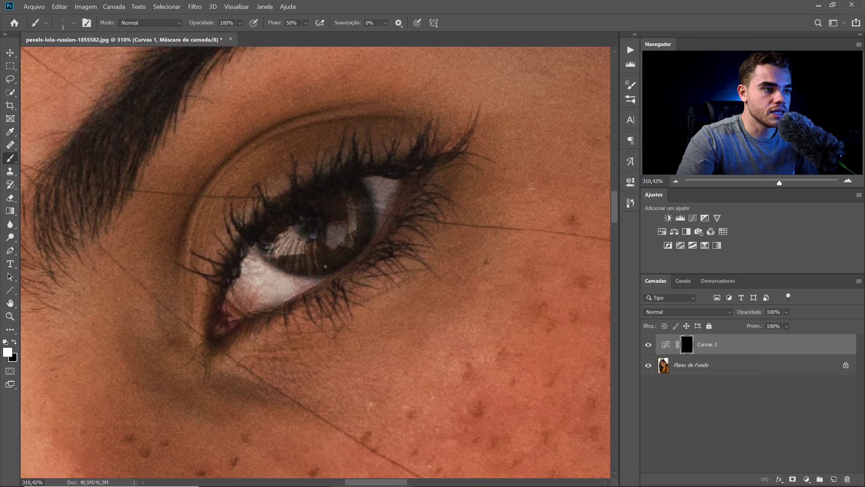
{"action": "mouse_move", "coordinate": [321, 240]}
{"action": "left_mouse_down"}
{"action": "mouse_move", "coordinate": [346, 255]}
{"action": "mouse_move", "coordinate": [323, 236]}
{"action": "mouse_move", "coordinate": [357, 237]}
{"action": "mouse_move", "coordinate": [331, 227]}
{"action": "mouse_move", "coordinate": [350, 229]}
{"action": "mouse_move", "coordinate": [331, 228]}
{"action": "mouse_move", "coordinate": [352, 207]}
{"action": "left_mouse_up"}
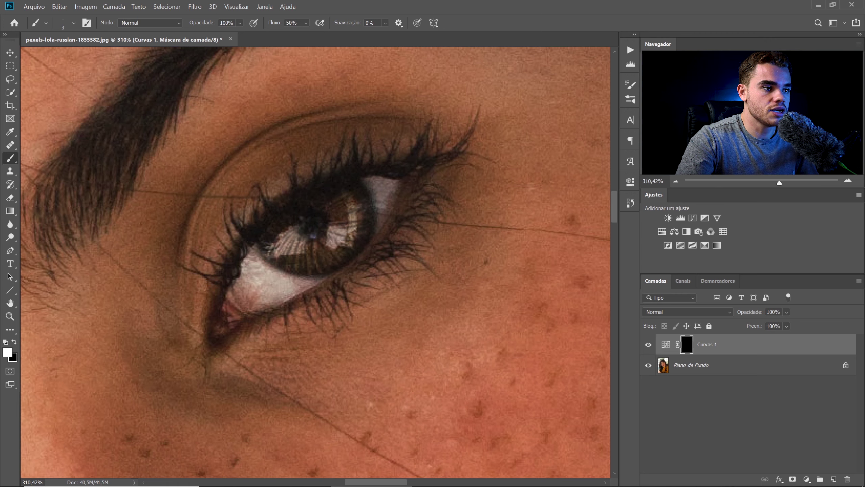
{"action": "left_click_drag", "start_coordinate": [296, 266], "coordinate": [286, 262]}
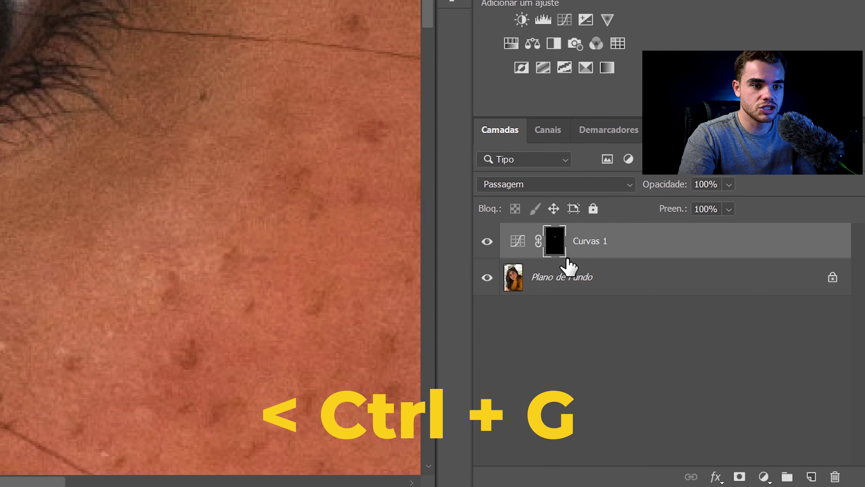
Step: Put the Curves layer into a new layer group named Olho
{"action": "key", "text": "ctrl+g"}
{"action": "double_click", "coordinate": [566, 233]}
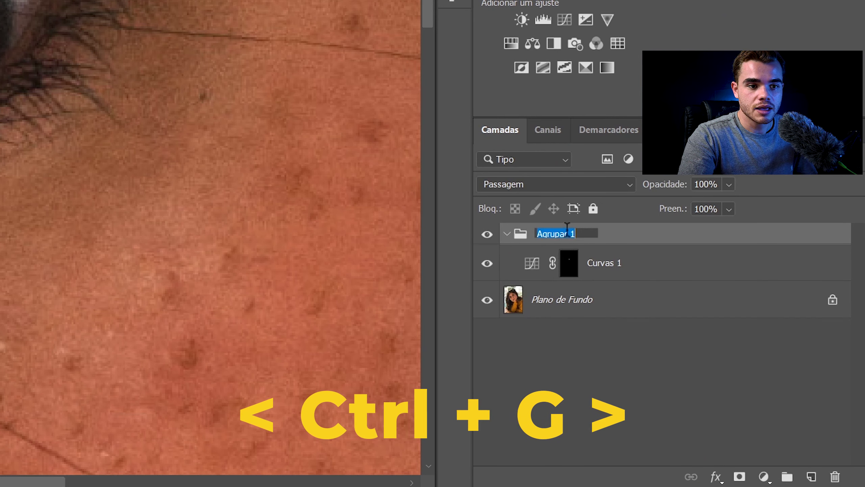
{"action": "type", "text": "Olho"}
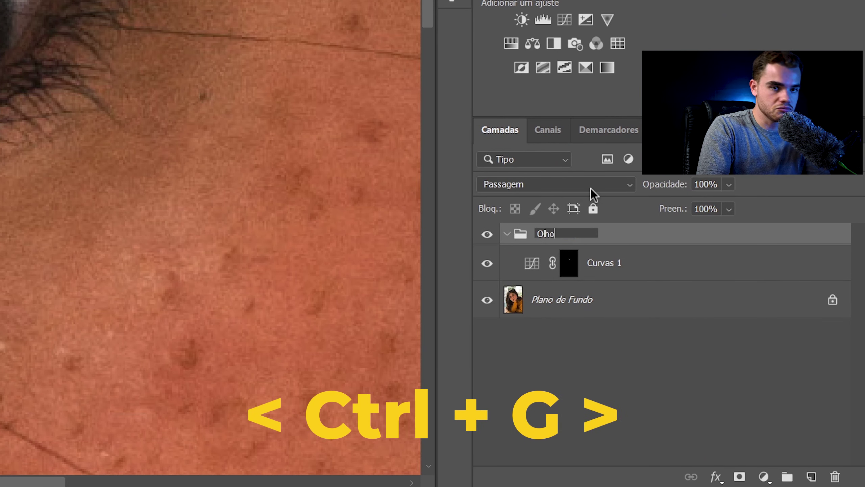
{"action": "key", "text": "Return"}
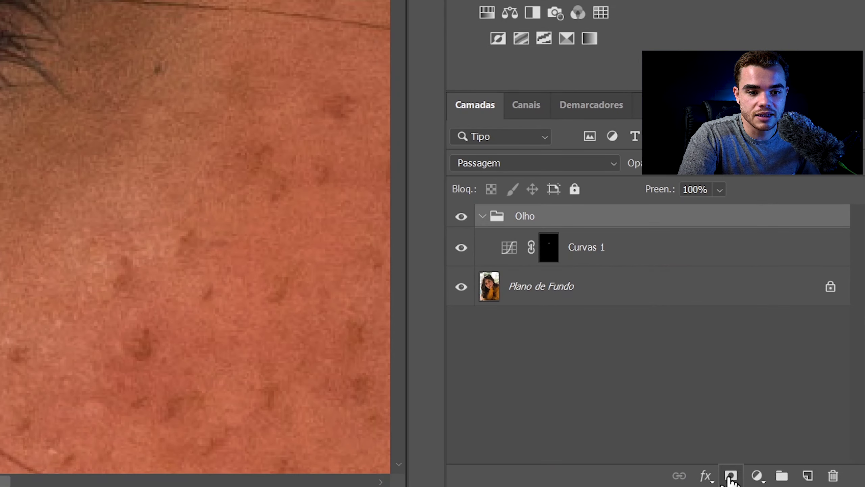
Step: Add a layer mask to the Olho group and paint black on it around the iris's lower edge
{"action": "left_click", "coordinate": [729, 477]}
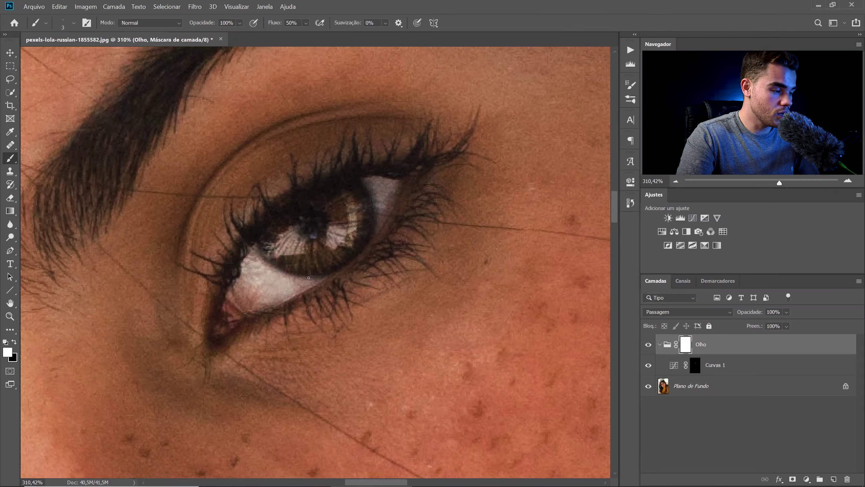
{"action": "key", "text": "x"}
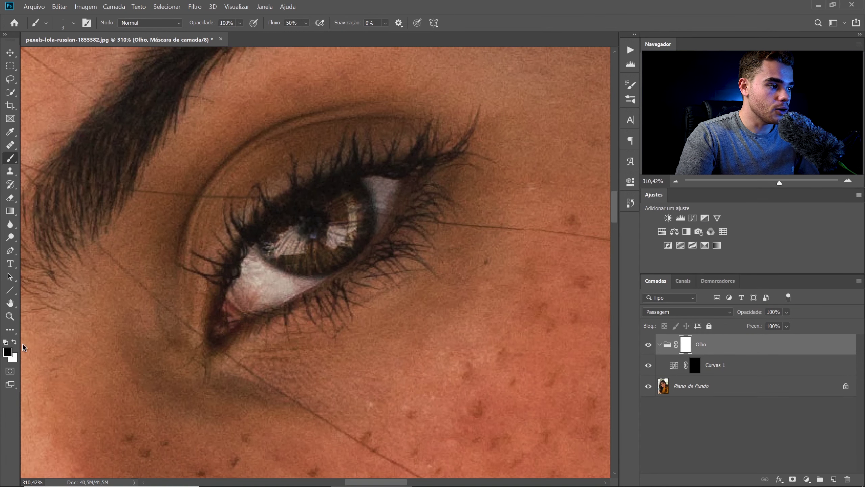
{"action": "left_click_drag", "start_coordinate": [267, 282], "coordinate": [281, 278]}
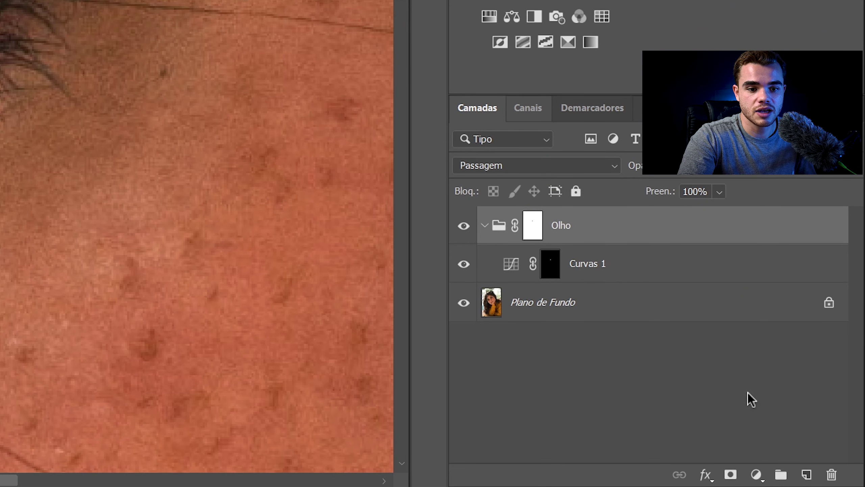
Step: Add a second Curves adjustment layer and raise its RGB curve at input 139 to output 240
{"action": "left_click", "coordinate": [755, 475]}
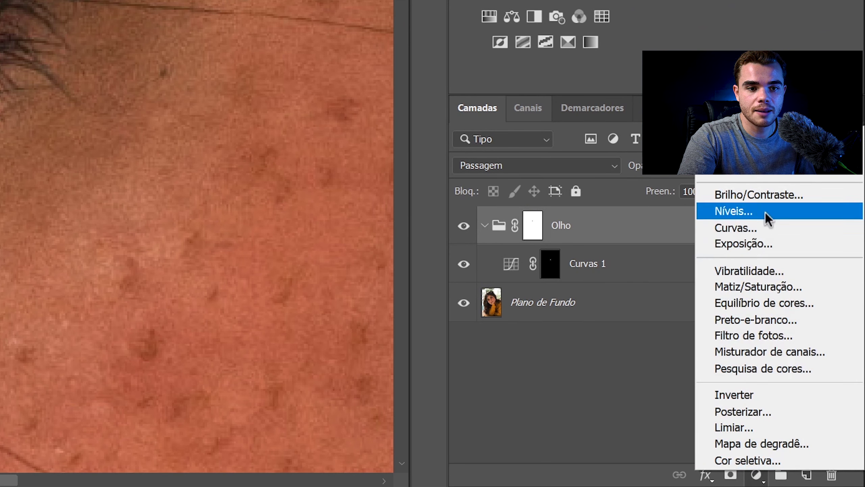
{"action": "left_click", "coordinate": [756, 226]}
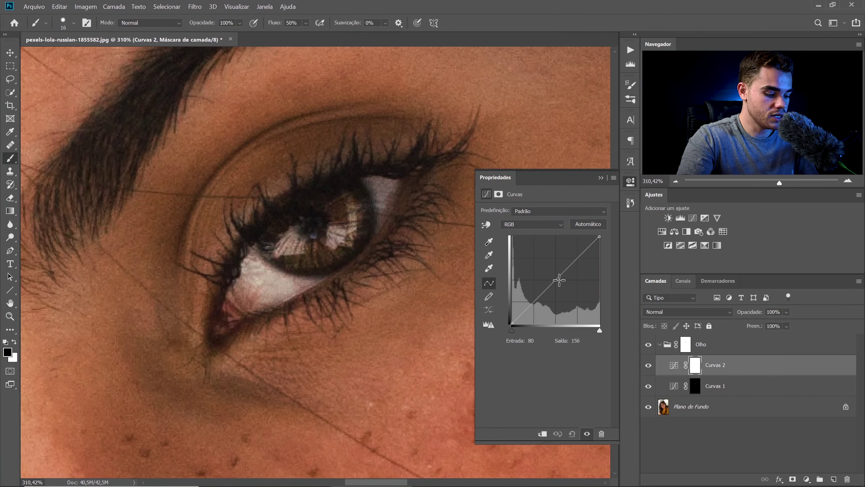
{"action": "left_click_drag", "start_coordinate": [559, 280], "coordinate": [560, 242]}
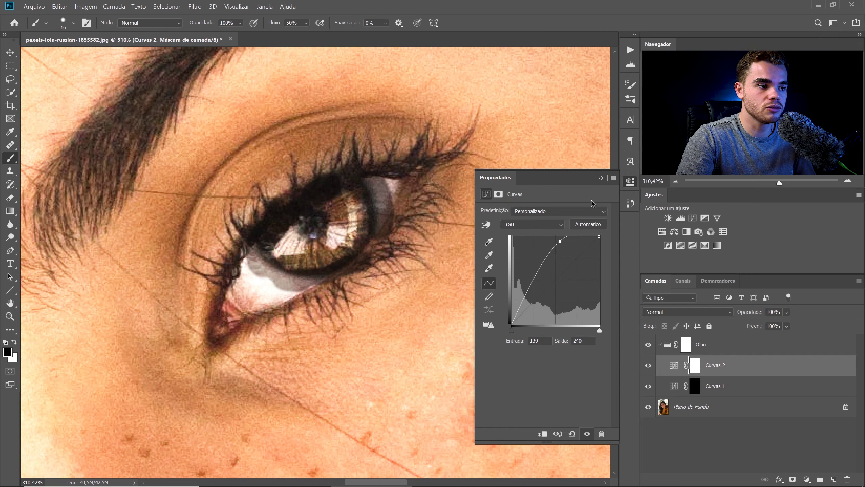
{"action": "left_click", "coordinate": [630, 181]}
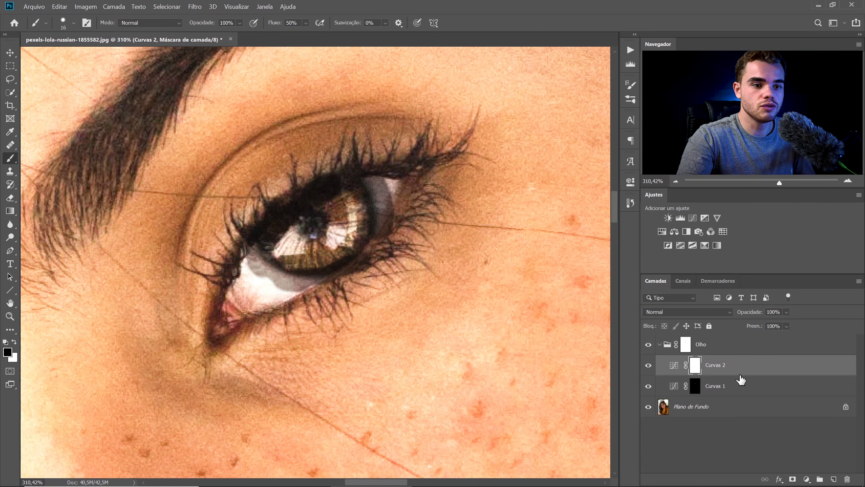
Step: Move the Curvas 2 layer out above the collapsed Olho group and invert its mask to black
{"action": "left_click_drag", "start_coordinate": [720, 364], "coordinate": [724, 336]}
{"action": "left_click", "coordinate": [660, 365]}
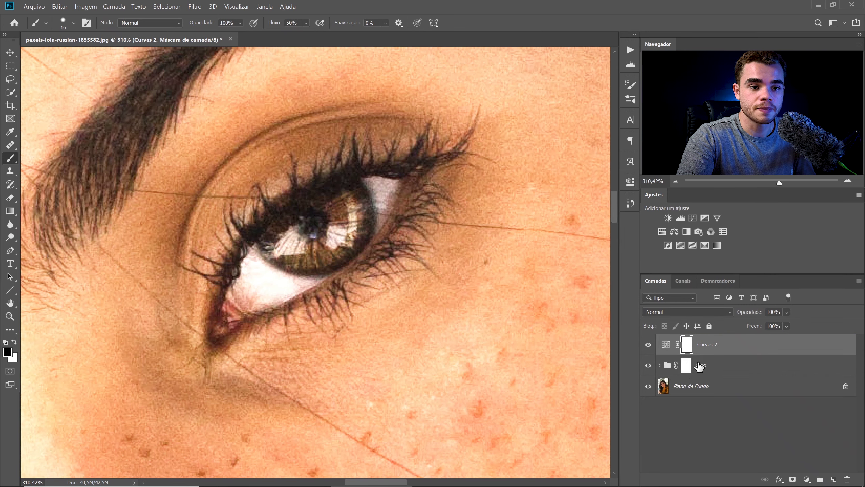
{"action": "key", "text": "ctrl+i"}
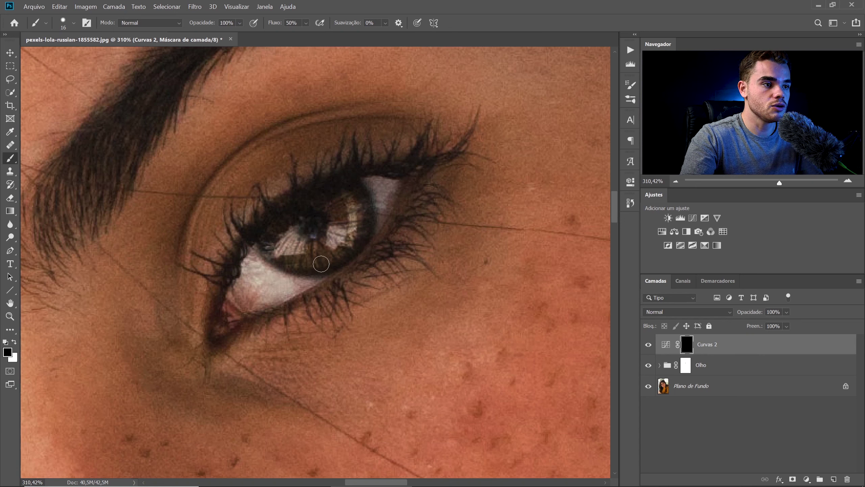
Step: Reduce the brush to 4 px and make white the foreground colour for painting on the mask
{"action": "left_click_drag", "start_coordinate": [342, 254], "coordinate": [339, 259]}
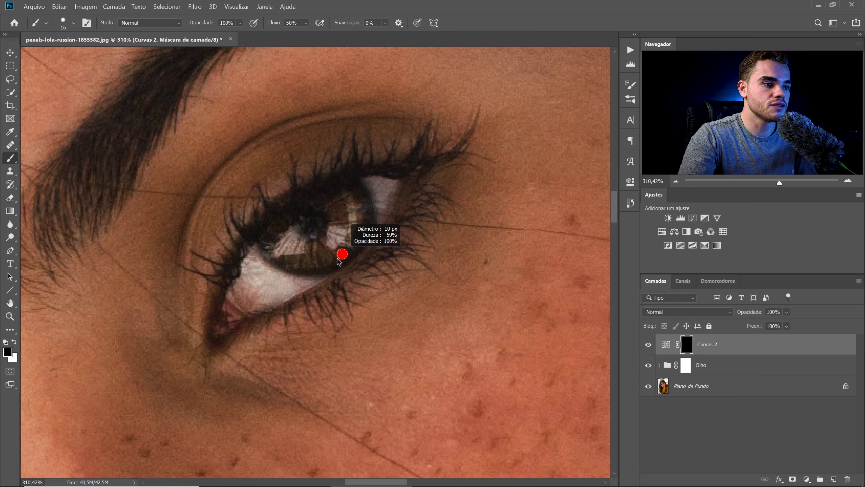
{"action": "left_click_drag", "start_coordinate": [328, 256], "coordinate": [322, 263]}
{"action": "left_click_drag", "start_coordinate": [322, 263], "coordinate": [320, 261]}
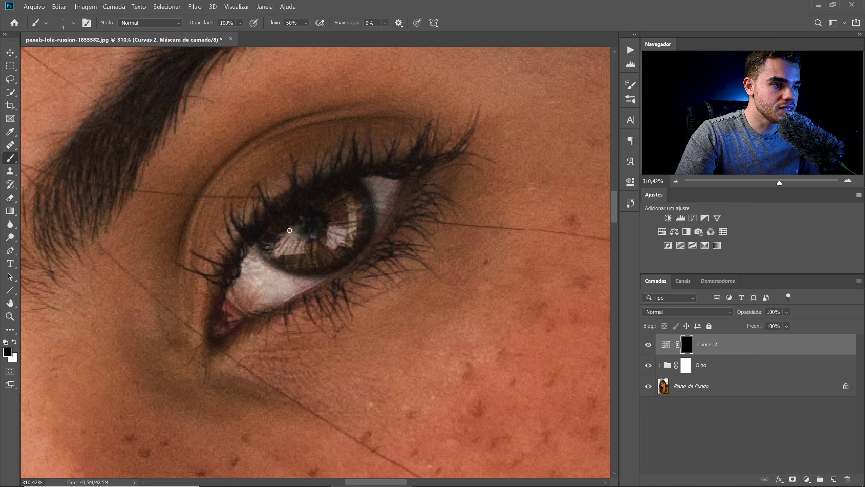
{"action": "key", "text": "x"}
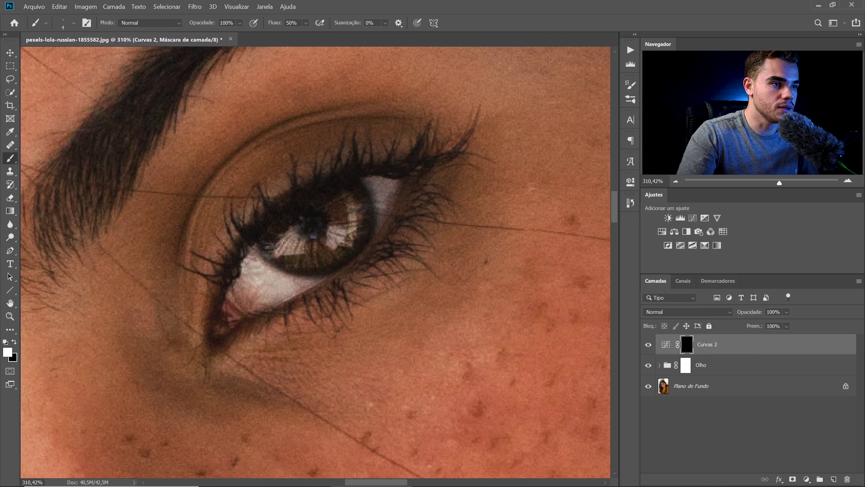
Step: Paint fine white streaks over the iris on the Curvas 2 mask, undoing the unwanted strokes
{"action": "mouse_move", "coordinate": [291, 234]}
{"action": "left_mouse_down"}
{"action": "mouse_move", "coordinate": [279, 255]}
{"action": "mouse_move", "coordinate": [296, 229]}
{"action": "mouse_move", "coordinate": [287, 257]}
{"action": "mouse_move", "coordinate": [296, 239]}
{"action": "mouse_move", "coordinate": [290, 257]}
{"action": "mouse_move", "coordinate": [296, 242]}
{"action": "mouse_move", "coordinate": [291, 267]}
{"action": "left_mouse_up"}
{"action": "key", "text": "ctrl+z"}
{"action": "mouse_move", "coordinate": [287, 256]}
{"action": "left_mouse_down"}
{"action": "mouse_move", "coordinate": [298, 234]}
{"action": "mouse_move", "coordinate": [297, 263]}
{"action": "left_mouse_up"}
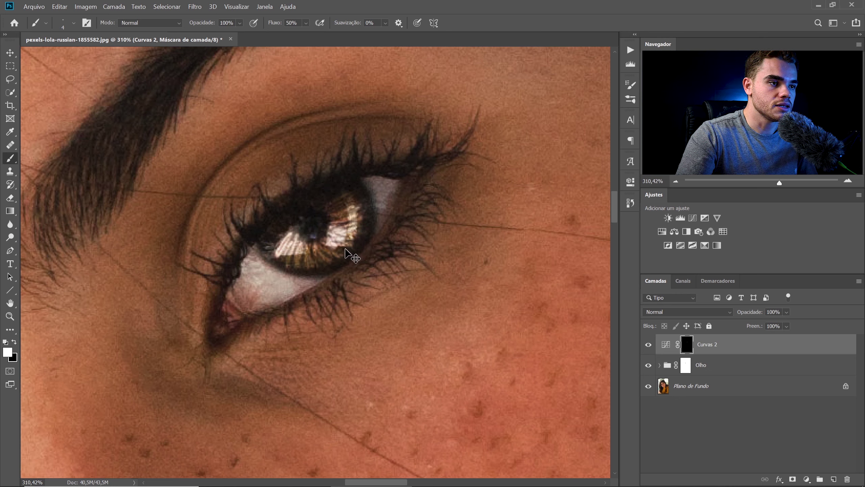
{"action": "key", "text": "ctrl+z"}
{"action": "key", "text": "ctrl+z"}
{"action": "key", "text": "ctrl+z"}
{"action": "key", "text": "ctrl+z"}
{"action": "key", "text": "ctrl+z"}
{"action": "key", "text": "ctrl+z"}
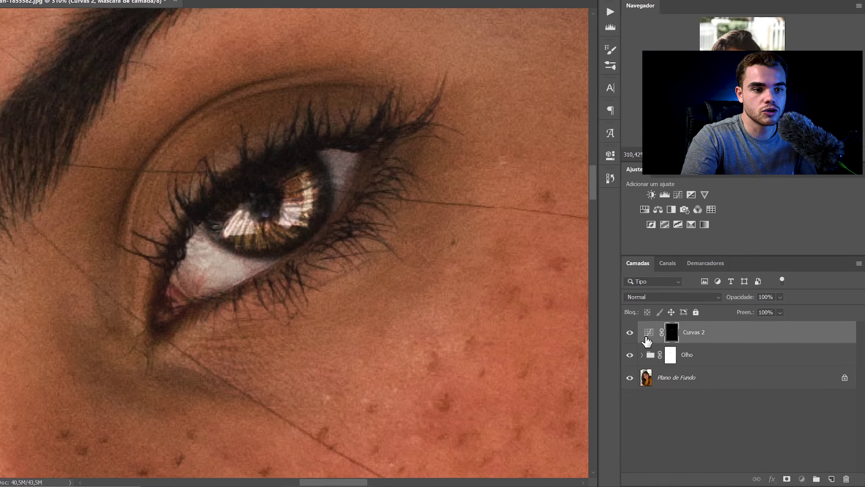
Step: Raise the red channel of the Curvas 2 adjustment at input 122 to output 132
{"action": "double_click", "coordinate": [664, 346]}
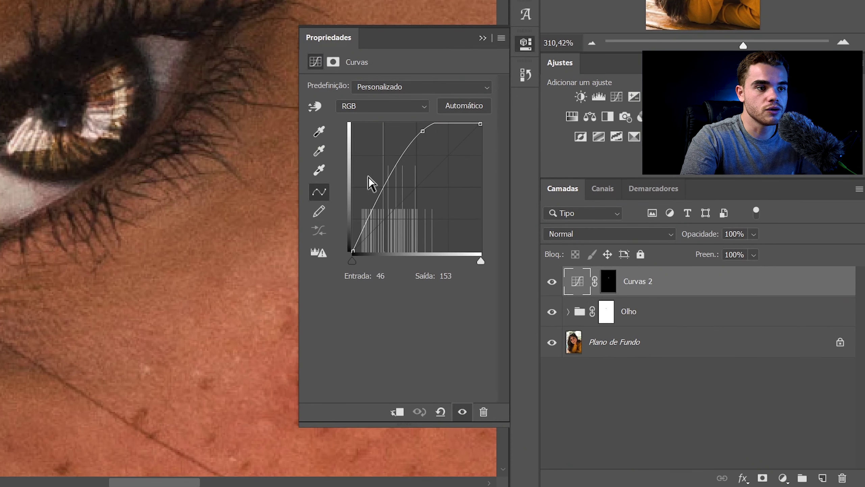
{"action": "left_click", "coordinate": [413, 108]}
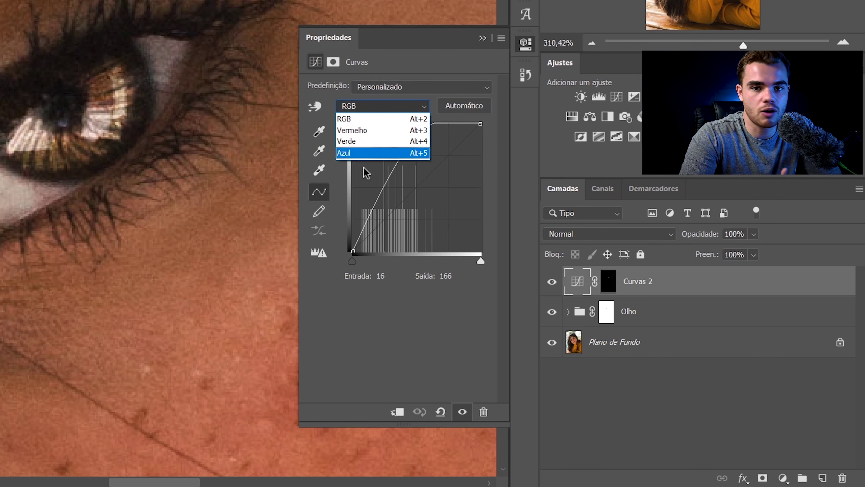
{"action": "left_click", "coordinate": [372, 130]}
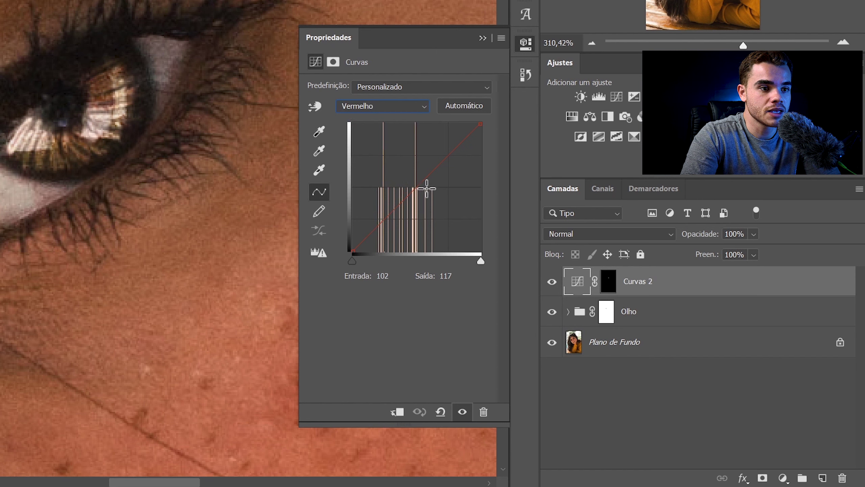
{"action": "mouse_move", "coordinate": [425, 178]}
{"action": "left_mouse_down"}
{"action": "mouse_move", "coordinate": [415, 172]}
{"action": "mouse_move", "coordinate": [414, 185]}
{"action": "left_mouse_up"}
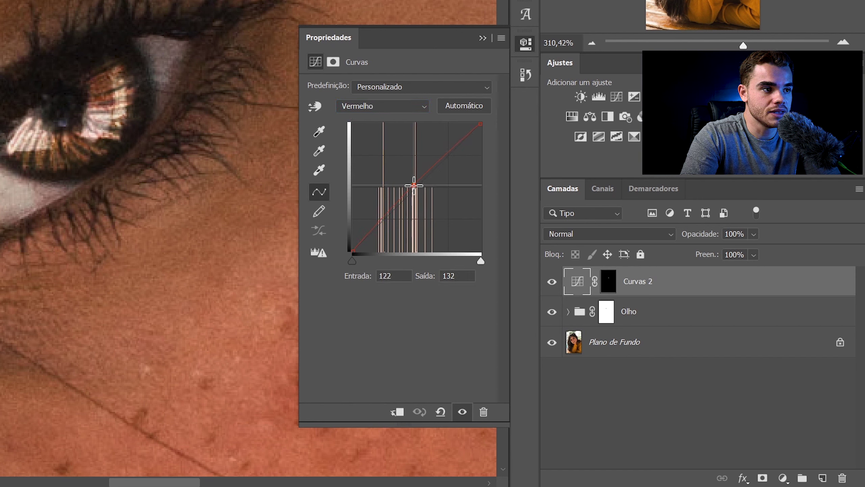
Step: Lower the blue channel of the Curvas 2 adjustment with a single point at input 142, output 132
{"action": "left_click", "coordinate": [416, 107]}
{"action": "left_click", "coordinate": [381, 155]}
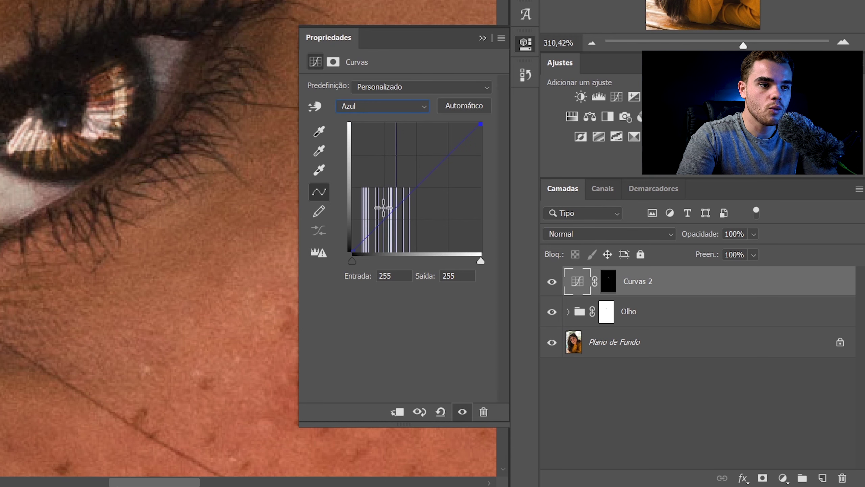
{"action": "left_click_drag", "start_coordinate": [419, 180], "coordinate": [404, 207]}
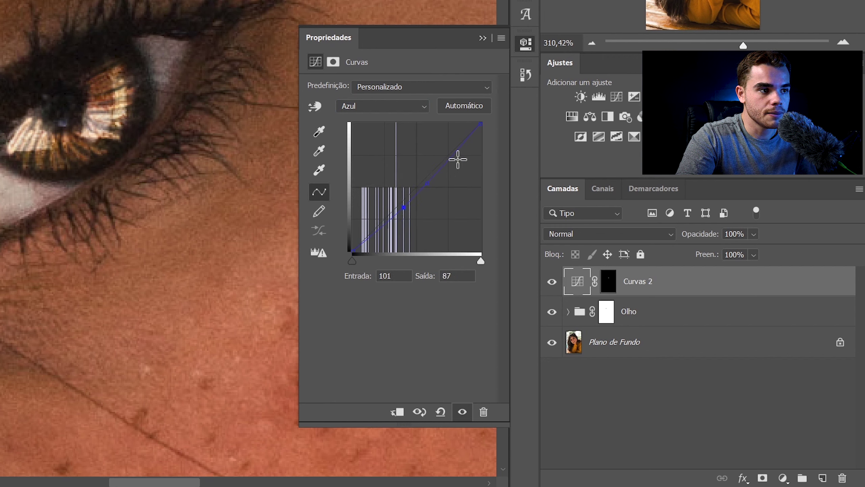
{"action": "left_click_drag", "start_coordinate": [446, 160], "coordinate": [448, 156]}
{"action": "left_click_drag", "start_coordinate": [429, 183], "coordinate": [425, 183]}
{"action": "left_click", "coordinate": [447, 157]}
{"action": "left_click", "coordinate": [424, 185]}
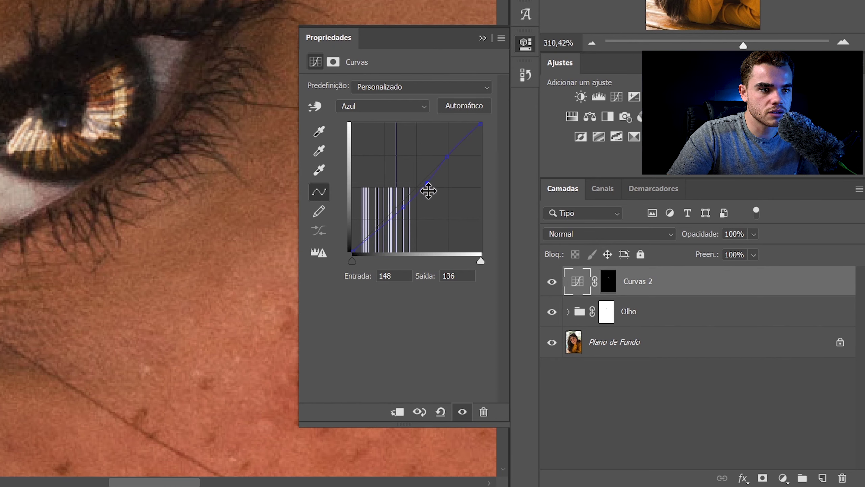
{"action": "mouse_move", "coordinate": [429, 183]}
{"action": "left_mouse_down"}
{"action": "mouse_move", "coordinate": [452, 209]}
{"action": "mouse_move", "coordinate": [441, 209]}
{"action": "mouse_move", "coordinate": [426, 186]}
{"action": "left_mouse_up"}
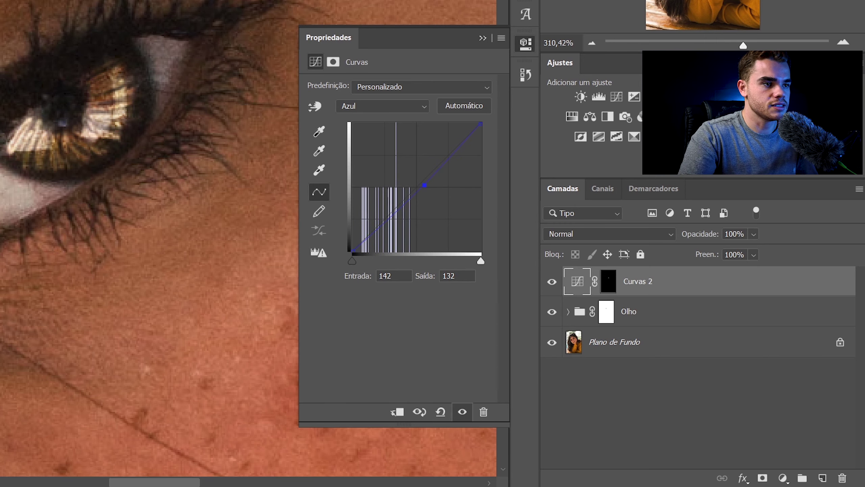
{"action": "left_click", "coordinate": [528, 45]}
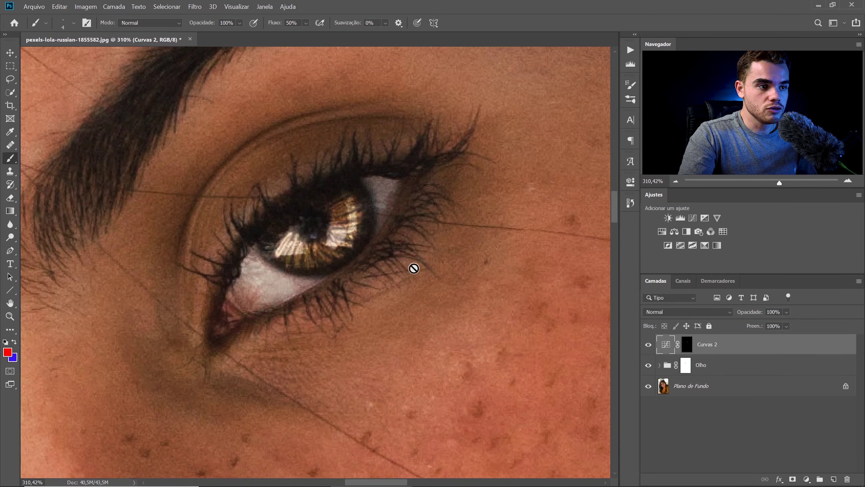
{"action": "left_click_drag", "start_coordinate": [452, 254], "coordinate": [408, 282]}
{"action": "left_click_drag", "start_coordinate": [444, 314], "coordinate": [409, 259]}
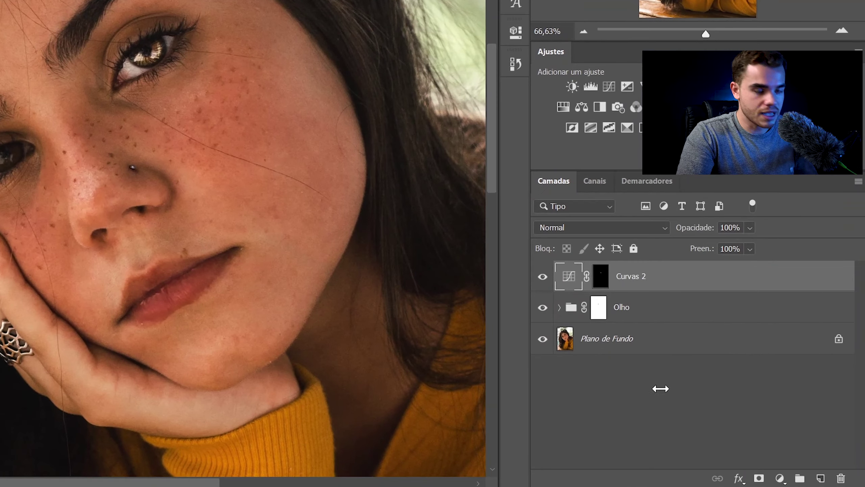
Step: Group the Curvas 2 adjustment layer together with the Olho group
{"action": "left_click", "coordinate": [641, 315], "text": "ctrl"}
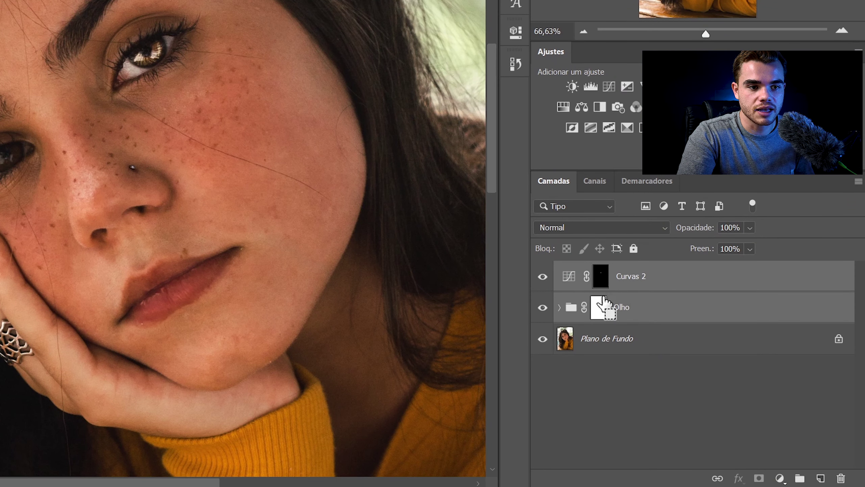
{"action": "left_click", "coordinate": [661, 388]}
{"action": "left_click", "coordinate": [661, 276]}
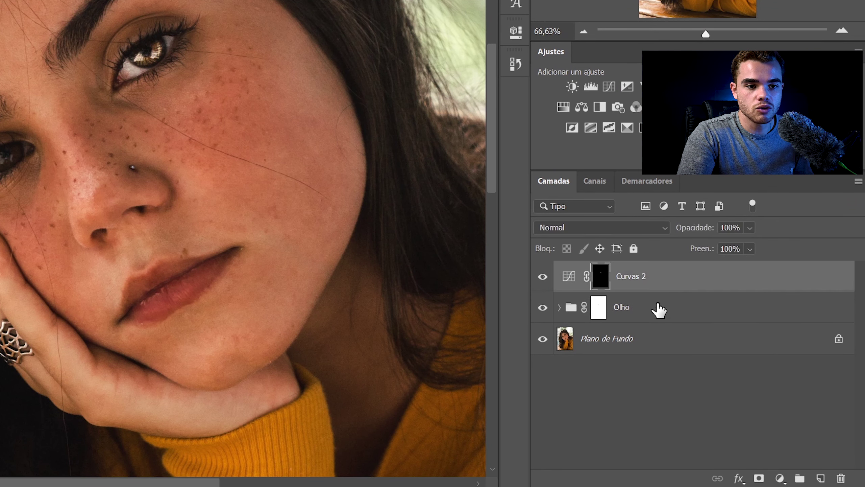
{"action": "left_click", "coordinate": [652, 311], "text": "ctrl"}
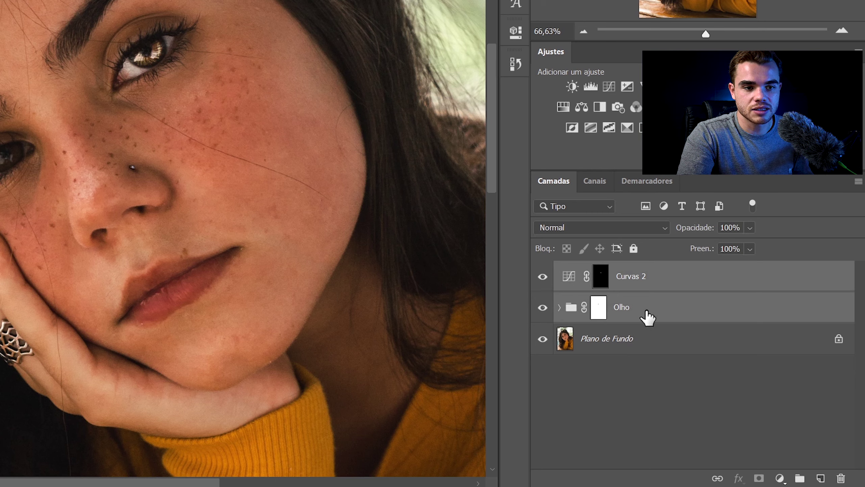
{"action": "key", "text": "ctrl+g"}
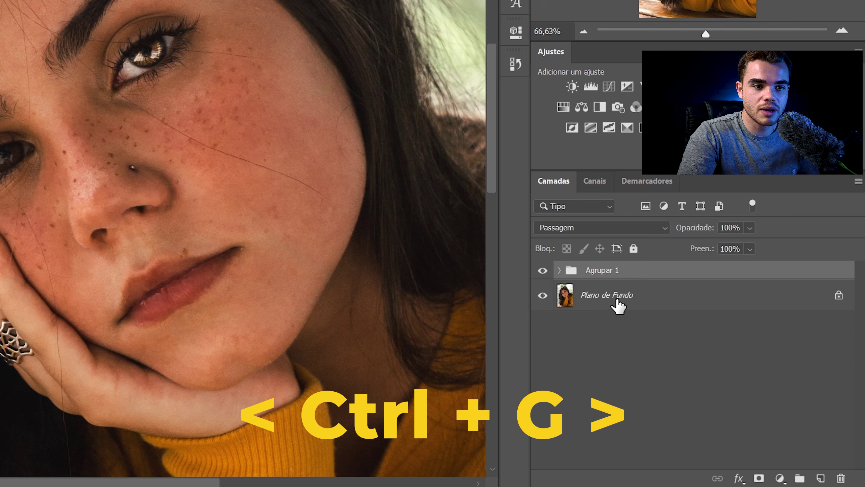
Step: Rename the new group as Olho Direito
{"action": "double_click", "coordinate": [602, 272]}
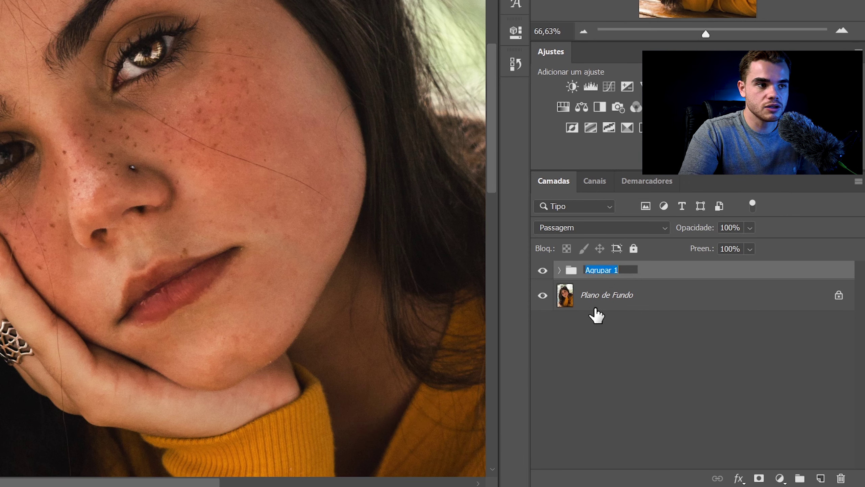
{"action": "type", "text": "Olho Dire"}
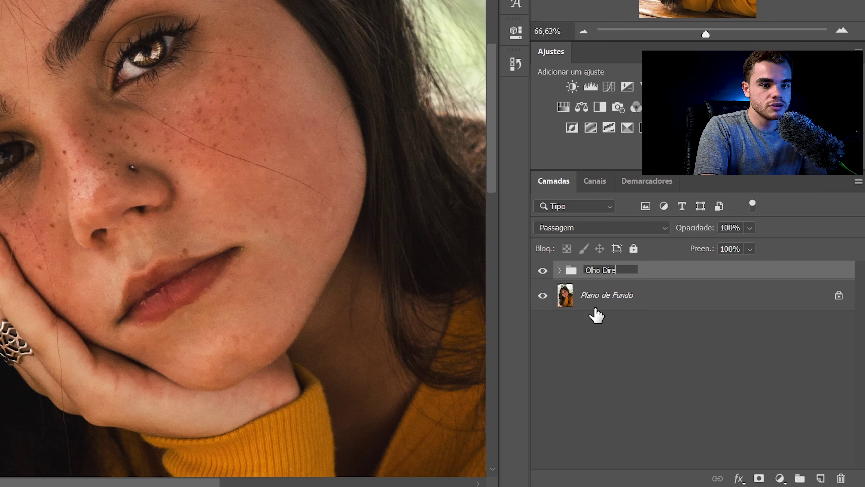
{"action": "type", "text": "ito"}
{"action": "key", "text": "Return"}
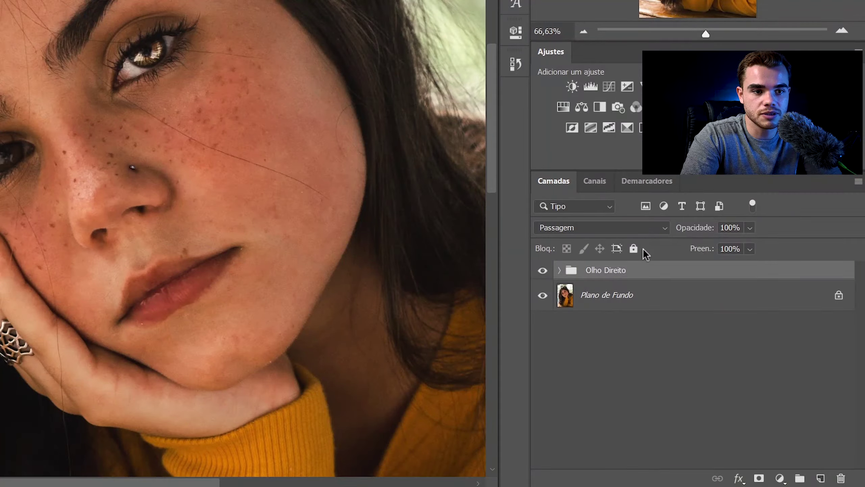
Step: Reduce the opacity of the Olho Direito group to 66%
{"action": "left_click_drag", "start_coordinate": [697, 232], "coordinate": [675, 232]}
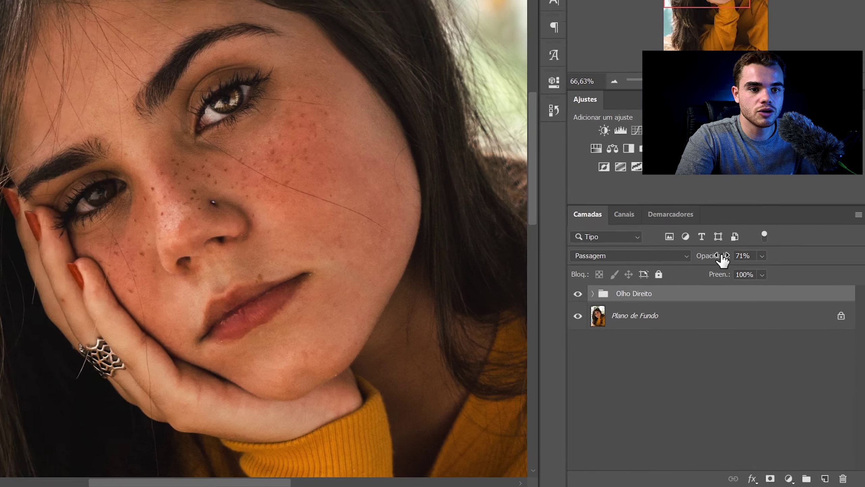
{"action": "left_click_drag", "start_coordinate": [699, 229], "coordinate": [686, 230]}
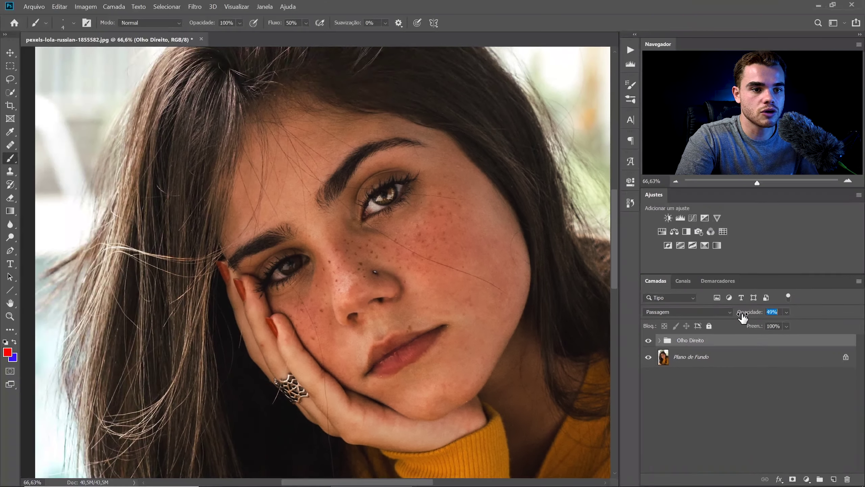
{"action": "left_click_drag", "start_coordinate": [736, 319], "coordinate": [759, 317]}
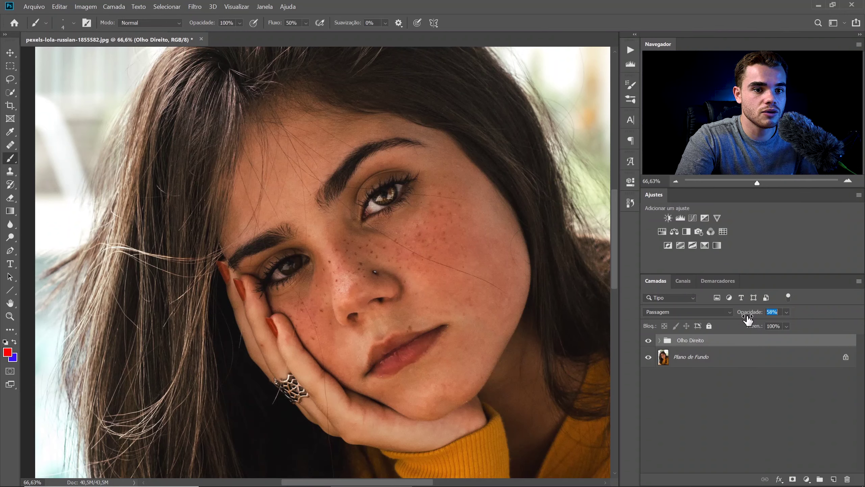
{"action": "left_click_drag", "start_coordinate": [750, 316], "coordinate": [752, 316]}
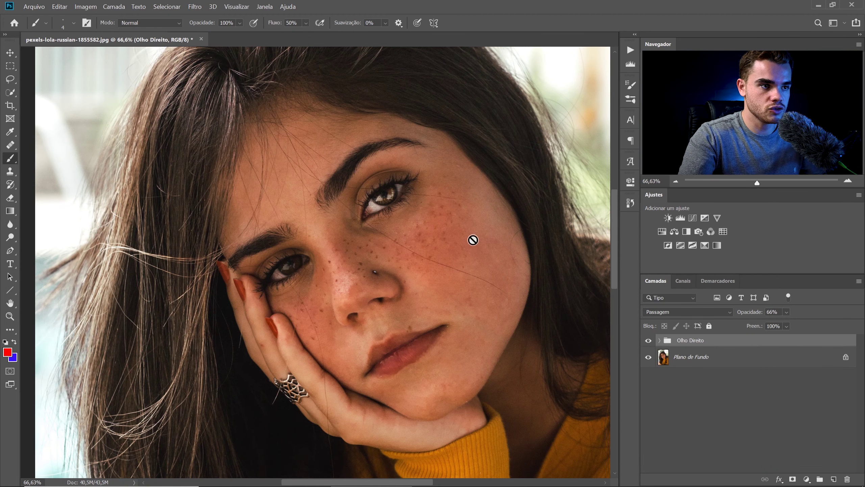
Step: Add a layer mask to the Olho Direito group and prepare a 27 px brush with black as foreground colour
{"action": "left_click_drag", "start_coordinate": [366, 186], "coordinate": [409, 240]}
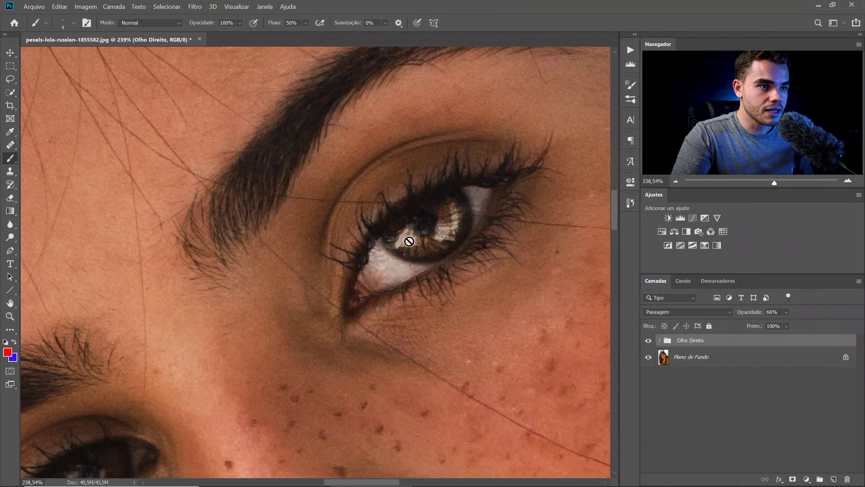
{"action": "left_click_drag", "start_coordinate": [468, 262], "coordinate": [418, 255]}
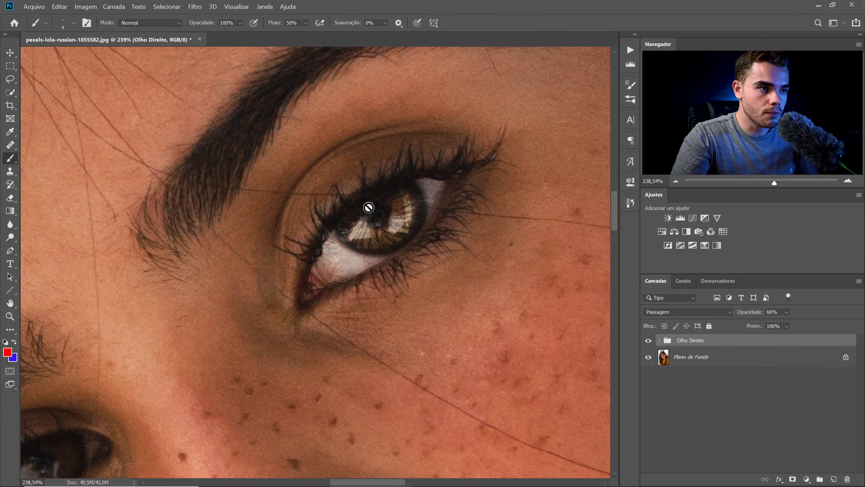
{"action": "left_click", "coordinate": [793, 479]}
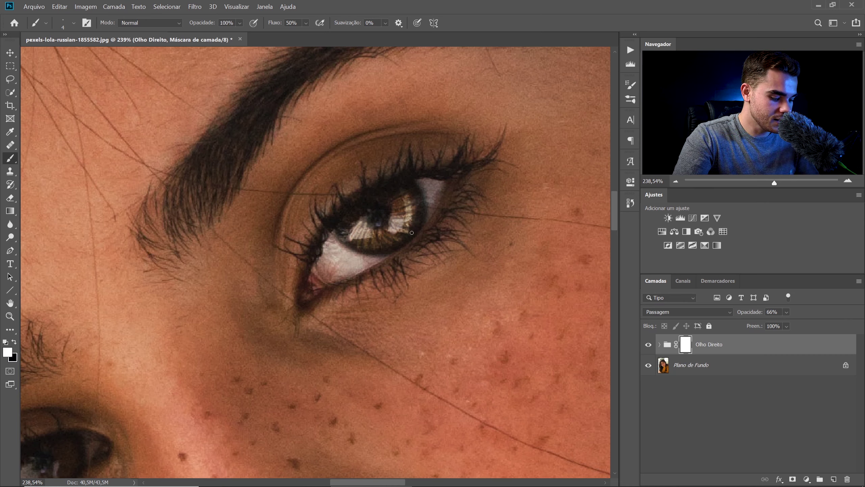
{"action": "left_click_drag", "start_coordinate": [379, 248], "coordinate": [398, 241]}
{"action": "key", "text": "x"}
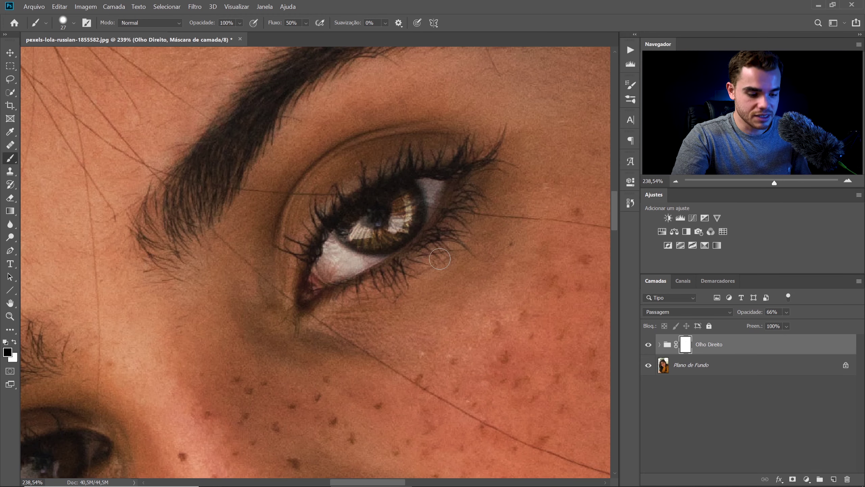
Step: Compare the portrait with and without the eye edits, and lower the Olho Direito group's opacity to 59%
{"action": "scroll", "coordinate": [500, 282], "scroll_direction": "down", "scroll_amount": 10}
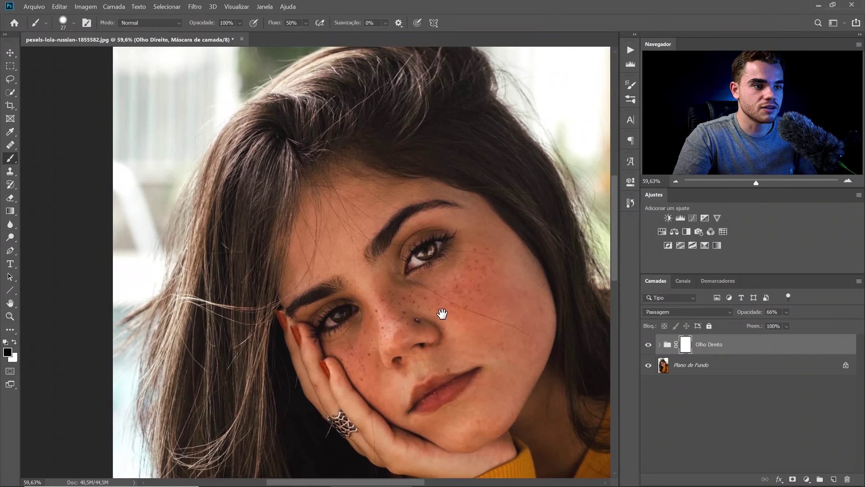
{"action": "left_click_drag", "start_coordinate": [443, 313], "coordinate": [441, 275]}
{"action": "left_click", "coordinate": [649, 367], "text": "alt"}
{"action": "left_click", "coordinate": [648, 367], "text": "alt"}
{"action": "left_click", "coordinate": [649, 367], "text": "alt"}
{"action": "left_click", "coordinate": [649, 367], "text": "alt"}
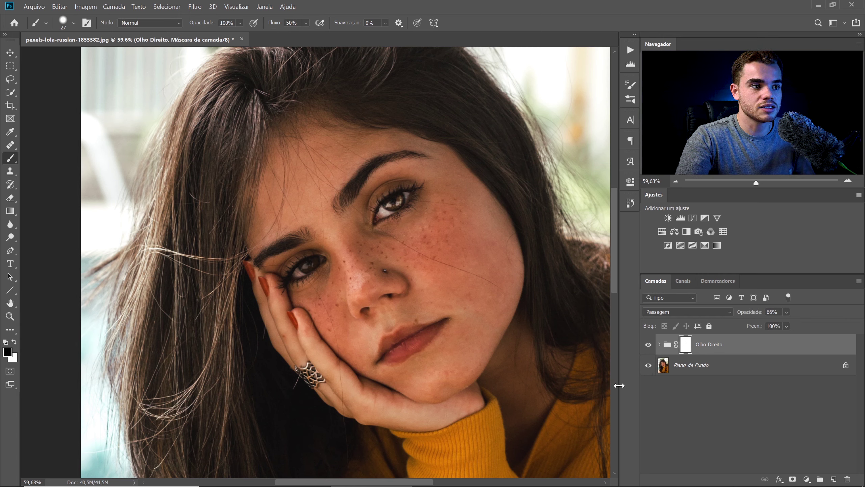
{"action": "left_click_drag", "start_coordinate": [756, 317], "coordinate": [750, 313]}
Step: Lower the green channel of the Curvas 2 adjustment with a point at input 145, output 135
{"action": "left_click", "coordinate": [662, 345]}
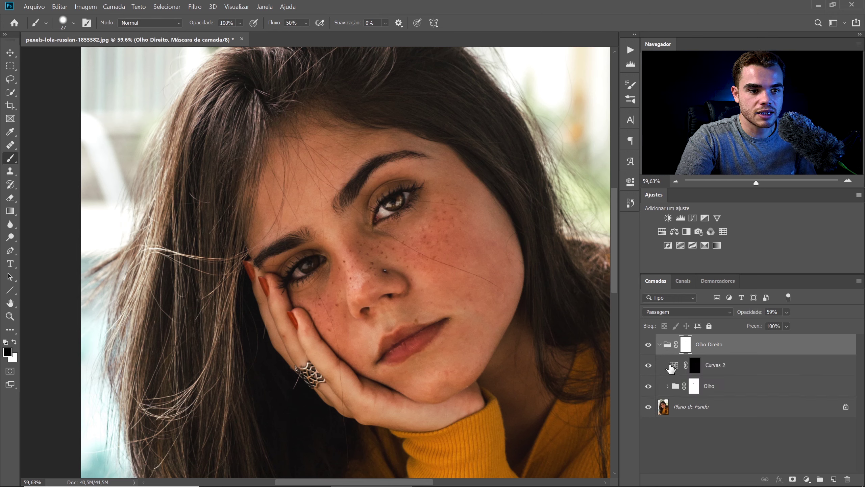
{"action": "double_click", "coordinate": [674, 366]}
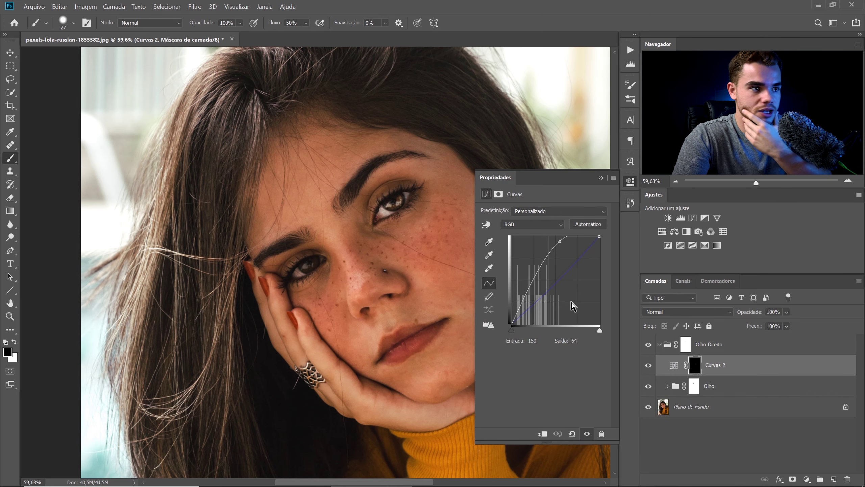
{"action": "left_click", "coordinate": [550, 225]}
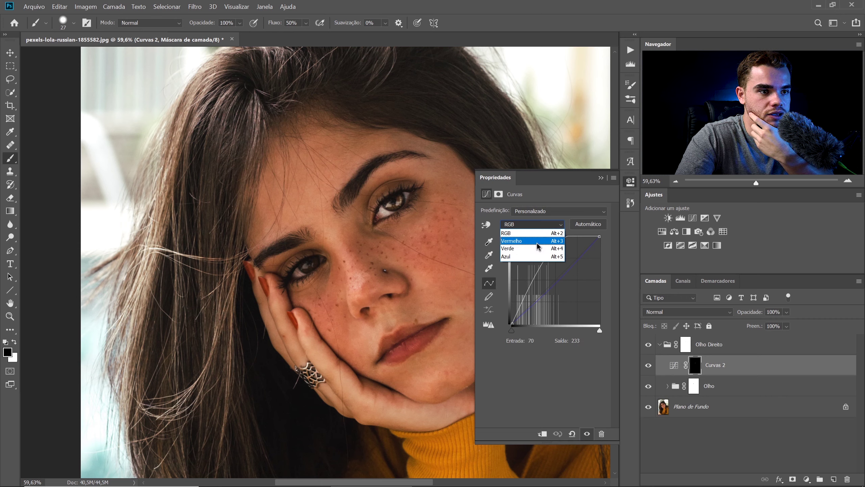
{"action": "left_click", "coordinate": [538, 250]}
{"action": "mouse_move", "coordinate": [557, 277]}
{"action": "left_mouse_down"}
{"action": "mouse_move", "coordinate": [551, 272]}
{"action": "mouse_move", "coordinate": [560, 277]}
{"action": "left_mouse_up"}
{"action": "left_click_drag", "start_coordinate": [560, 277], "coordinate": [562, 277]}
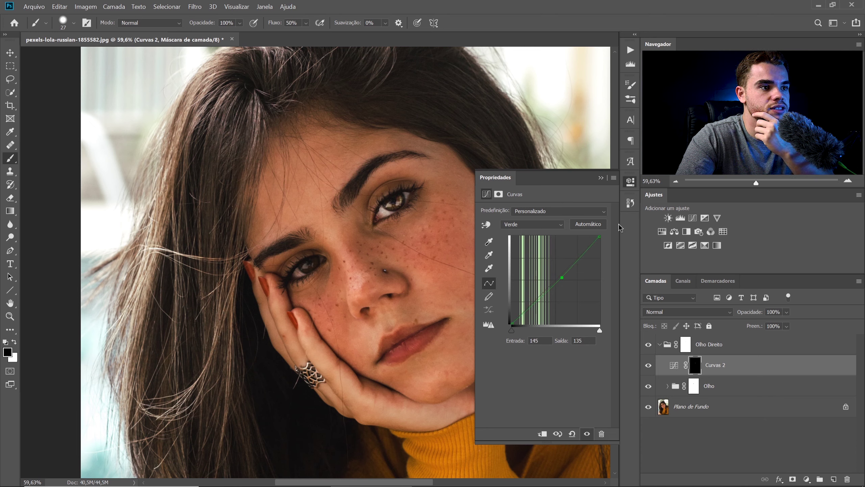
{"action": "left_click", "coordinate": [631, 187]}
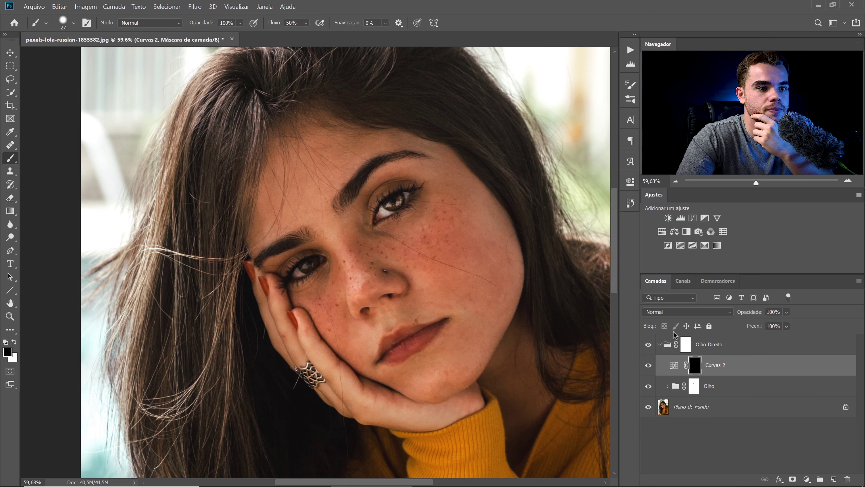
Step: Toggle the visibility of Curvas 2 to compare the eye with and without the adjustment
{"action": "left_click", "coordinate": [648, 366]}
{"action": "left_click", "coordinate": [646, 369]}
{"action": "left_click", "coordinate": [648, 373]}
{"action": "left_click", "coordinate": [648, 375]}
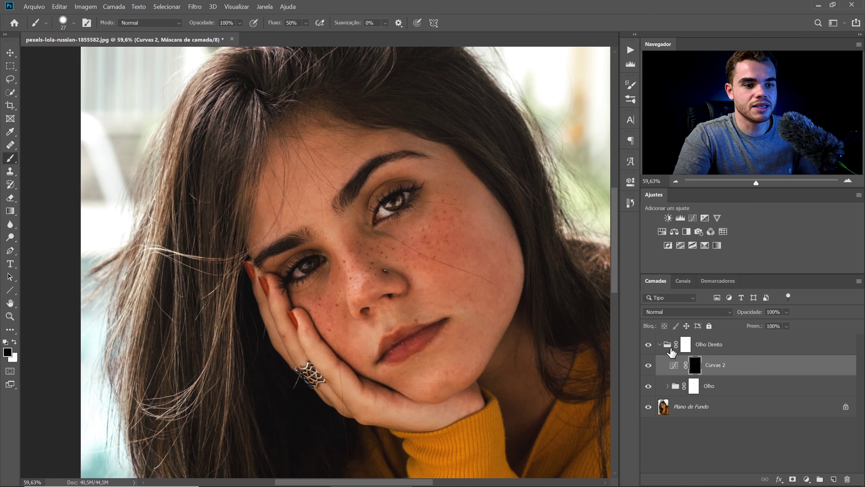
Step: Collapse the Olho Direito group and create a new empty layer above it
{"action": "left_click", "coordinate": [660, 344]}
{"action": "mouse_move", "coordinate": [409, 226]}
{"action": "left_mouse_down"}
{"action": "mouse_move", "coordinate": [363, 269]}
{"action": "mouse_move", "coordinate": [369, 288]}
{"action": "left_mouse_up"}
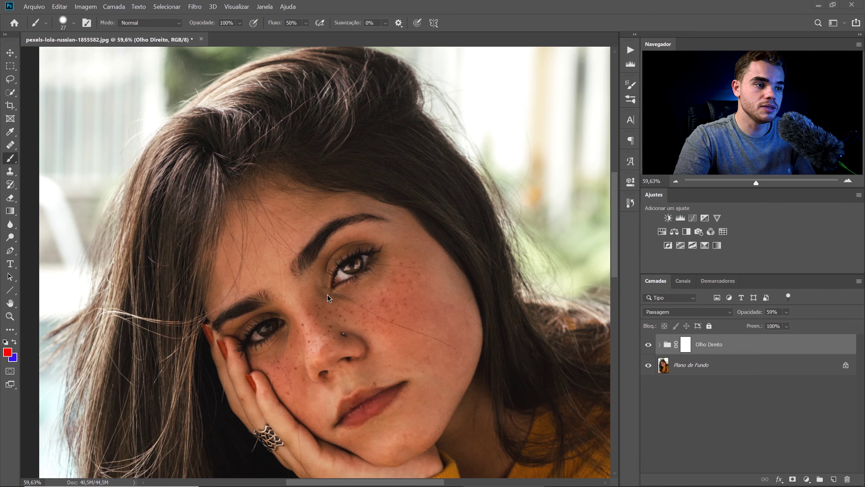
{"action": "left_click_drag", "start_coordinate": [355, 285], "coordinate": [392, 257]}
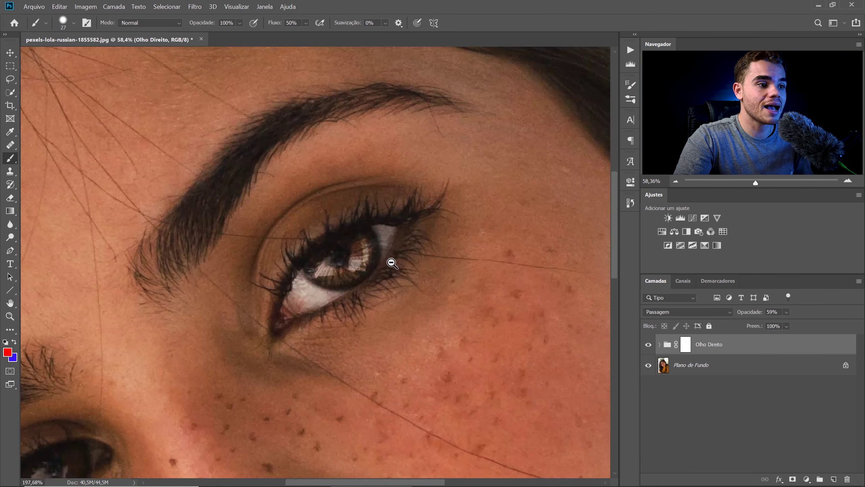
{"action": "left_click_drag", "start_coordinate": [338, 286], "coordinate": [401, 286]}
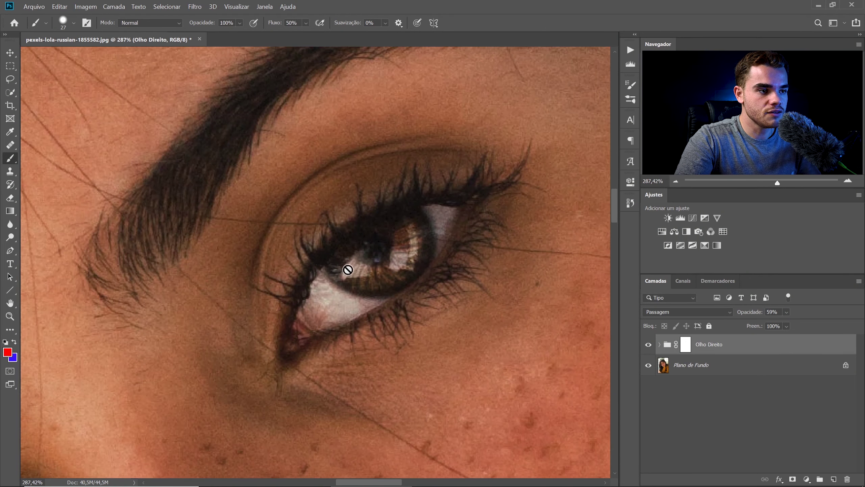
{"action": "left_click", "coordinate": [677, 404]}
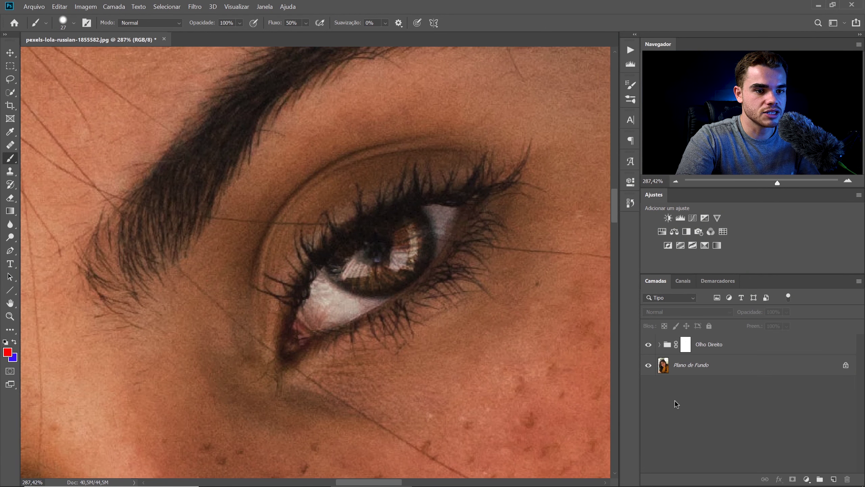
{"action": "left_click", "coordinate": [680, 370]}
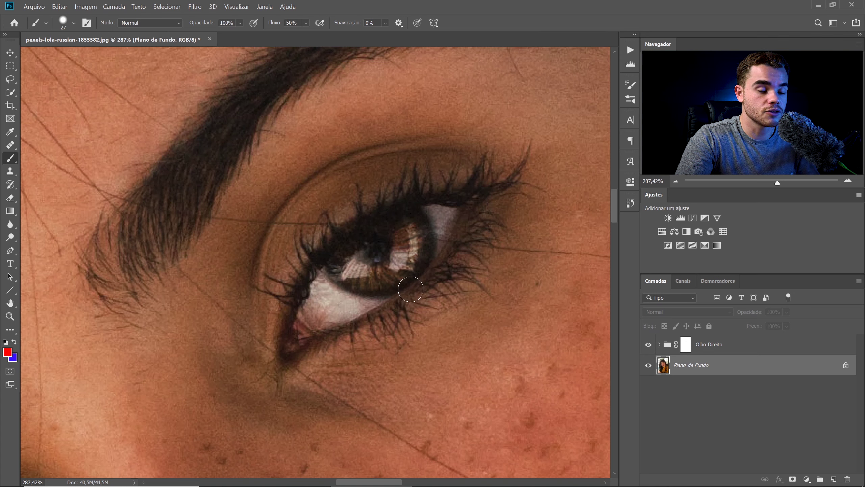
{"action": "left_click", "coordinate": [725, 346]}
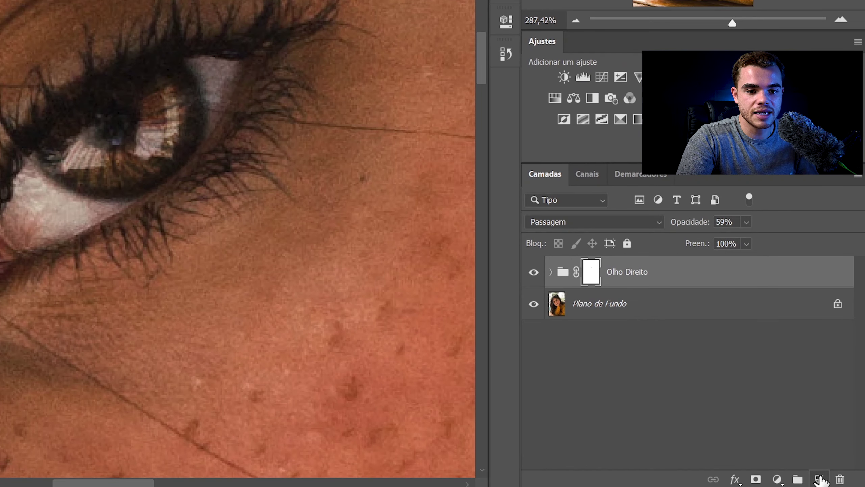
{"action": "left_click", "coordinate": [820, 479]}
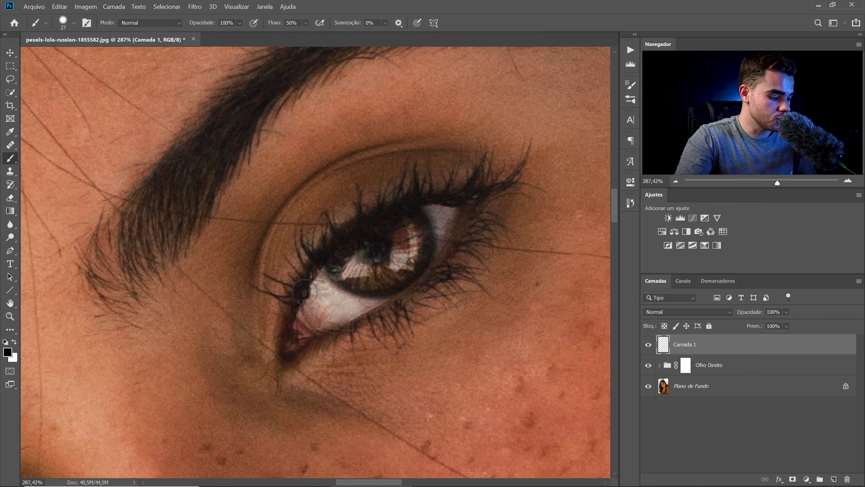
Step: Paint the two bright reflections in the iris solid white on Camada 1 with a 10 px brush
{"action": "key", "text": "x"}
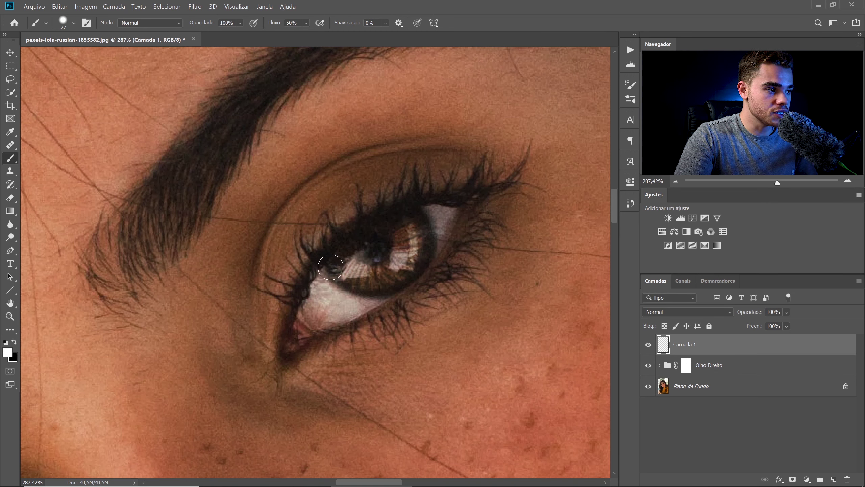
{"action": "right_click", "coordinate": [353, 254], "text": "ctrl"}
{"action": "left_click", "coordinate": [334, 258]}
{"action": "mouse_move", "coordinate": [366, 270]}
{"action": "left_mouse_down"}
{"action": "mouse_move", "coordinate": [333, 270]}
{"action": "mouse_move", "coordinate": [373, 274]}
{"action": "mouse_move", "coordinate": [349, 265]}
{"action": "mouse_move", "coordinate": [336, 233]}
{"action": "mouse_move", "coordinate": [342, 218]}
{"action": "mouse_move", "coordinate": [329, 239]}
{"action": "mouse_move", "coordinate": [371, 239]}
{"action": "mouse_move", "coordinate": [355, 232]}
{"action": "mouse_move", "coordinate": [332, 239]}
{"action": "left_mouse_up"}
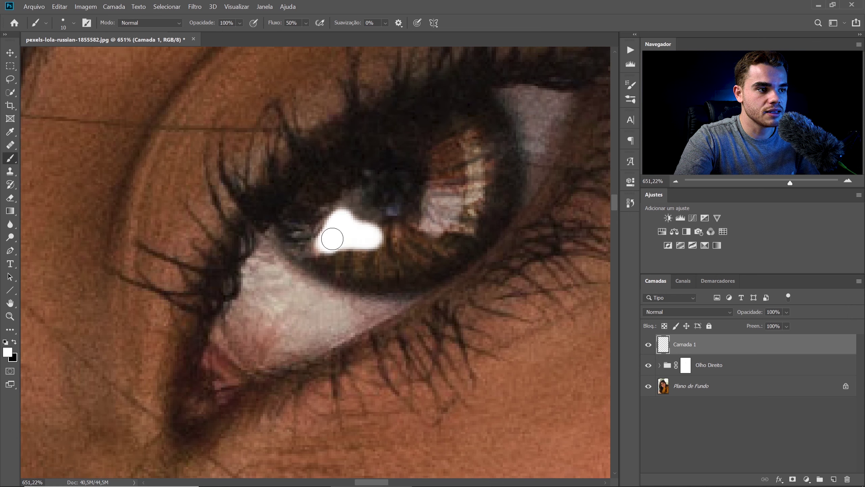
{"action": "mouse_move", "coordinate": [439, 202]}
{"action": "left_mouse_down"}
{"action": "mouse_move", "coordinate": [436, 222]}
{"action": "mouse_move", "coordinate": [450, 208]}
{"action": "mouse_move", "coordinate": [440, 215]}
{"action": "left_mouse_up"}
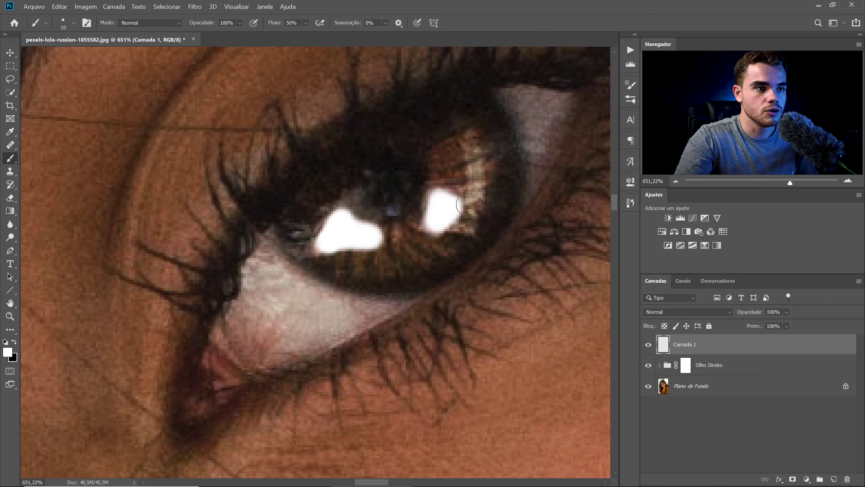
Step: Reduce the brush to 6 px with 12% flow and paint a thin white streak along the iris's outer reflection
{"action": "left_click_drag", "start_coordinate": [487, 168], "coordinate": [479, 169]}
{"action": "left_click_drag", "start_coordinate": [274, 23], "coordinate": [256, 24]}
{"action": "mouse_move", "coordinate": [472, 136]}
{"action": "left_mouse_down"}
{"action": "mouse_move", "coordinate": [471, 209]}
{"action": "mouse_move", "coordinate": [474, 163]}
{"action": "mouse_move", "coordinate": [476, 185]}
{"action": "left_mouse_up"}
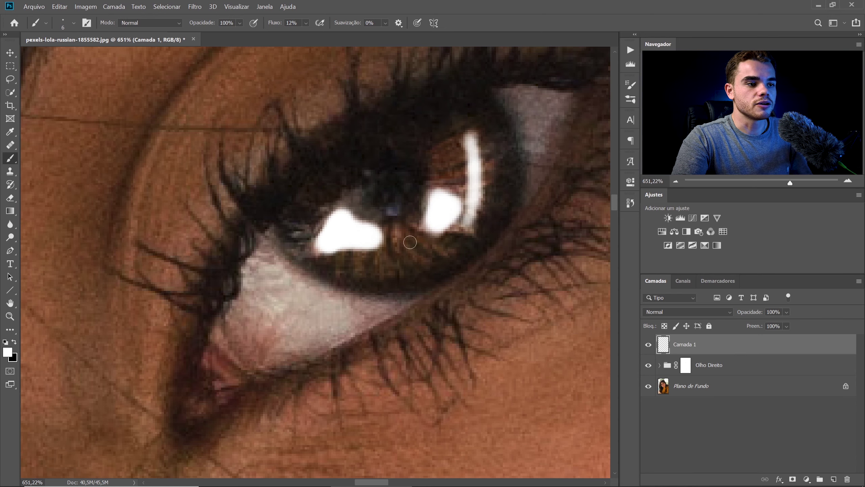
Step: Brush faint white strokes over the lower iris and the inner reflection, undoing the last stroke
{"action": "left_click_drag", "start_coordinate": [443, 264], "coordinate": [398, 274]}
{"action": "left_click_drag", "start_coordinate": [464, 284], "coordinate": [367, 263]}
{"action": "left_click_drag", "start_coordinate": [324, 245], "coordinate": [356, 226]}
{"action": "key", "text": "ctrl+z"}
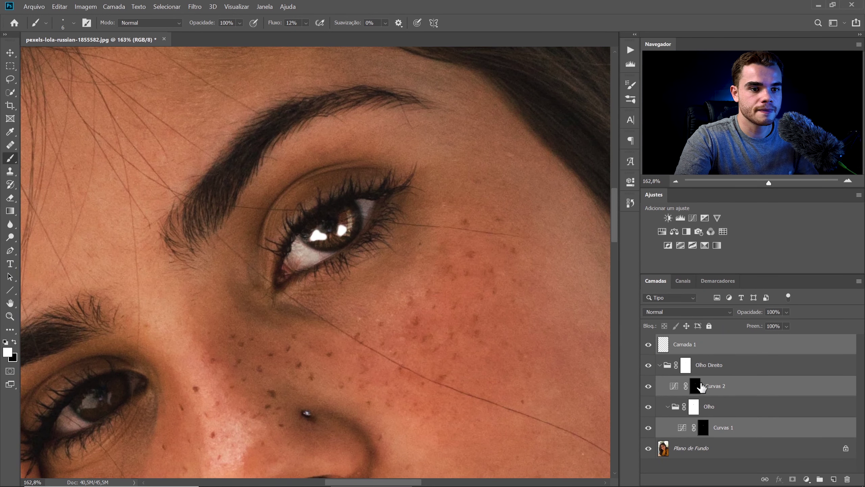
Step: Collapse the Olho Direito group and rename the painted reflections layer Camada 1 as Spot de luz
{"action": "left_click", "coordinate": [660, 367]}
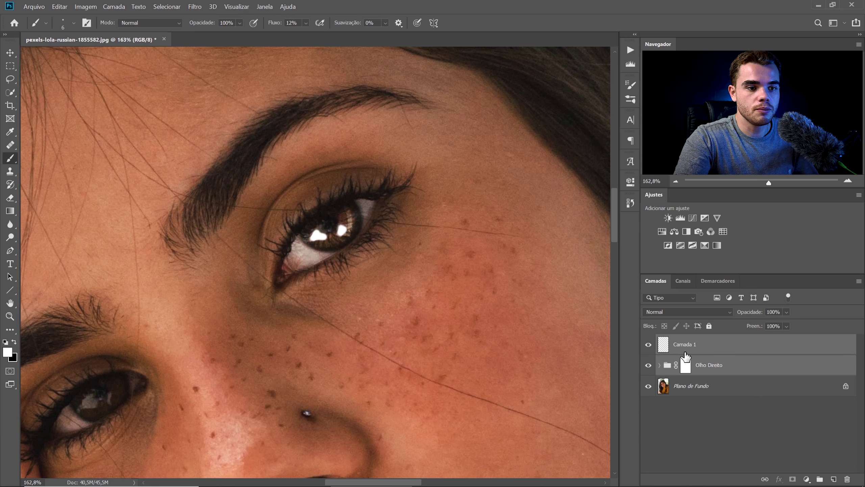
{"action": "left_click", "coordinate": [695, 387]}
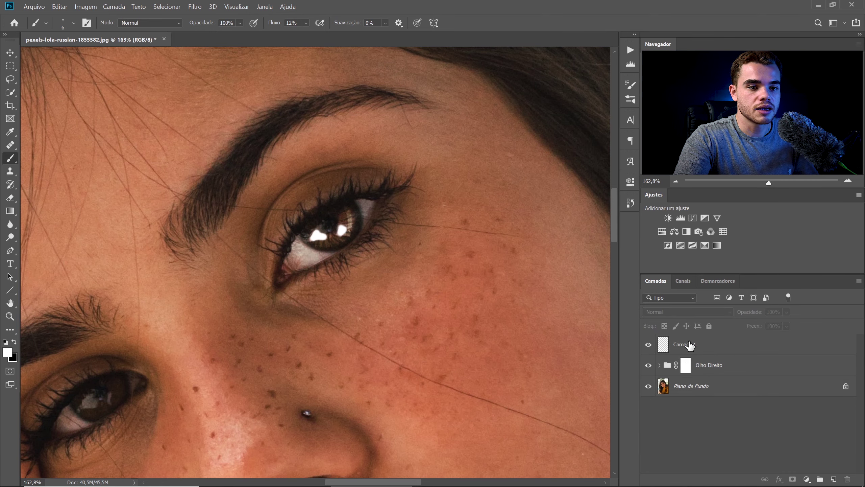
{"action": "double_click", "coordinate": [688, 346]}
{"action": "left_click_drag", "start_coordinate": [692, 346], "coordinate": [689, 346]}
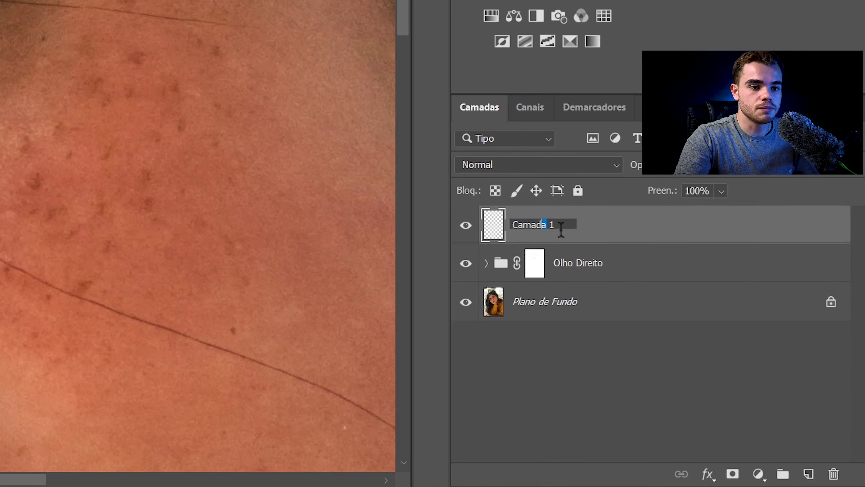
{"action": "left_click_drag", "start_coordinate": [564, 229], "coordinate": [467, 234]}
{"action": "type", "text": "Spot de luz"}
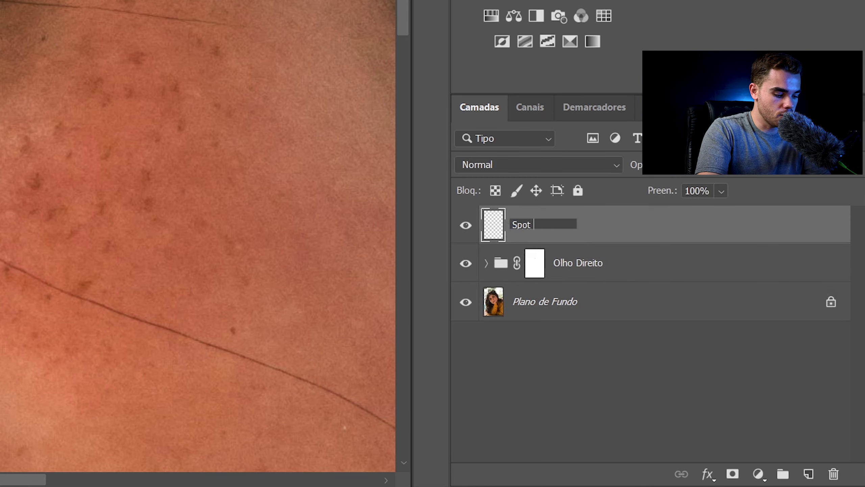
{"action": "key", "text": "Return"}
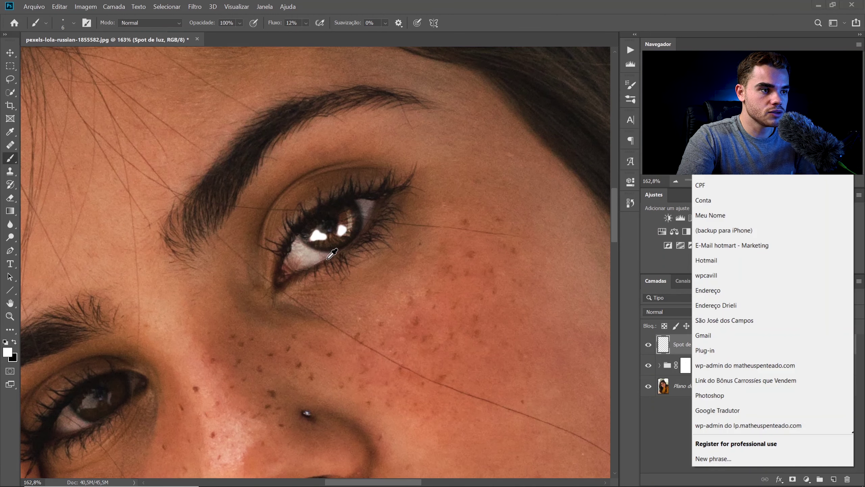
Step: Open the blending options of the Spot de luz layer and try the underlying layer's black slider under Blend If
{"action": "key", "text": "ctrl+space"}
{"action": "left_click_drag", "start_coordinate": [343, 241], "coordinate": [372, 243]}
{"action": "key", "text": "space"}
{"action": "left_click_drag", "start_coordinate": [315, 221], "coordinate": [353, 267]}
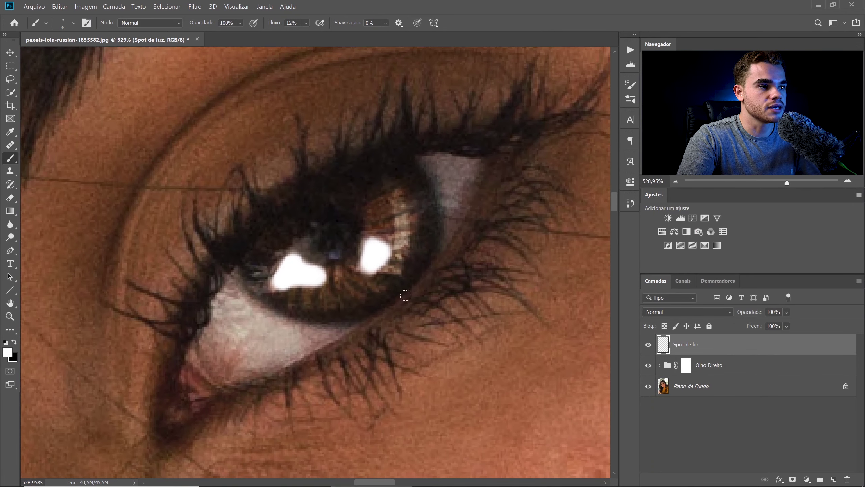
{"action": "double_click", "coordinate": [833, 349]}
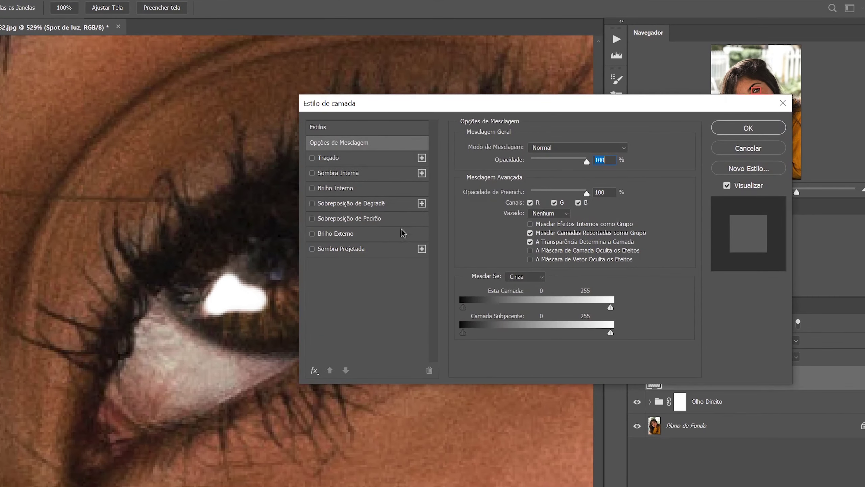
{"action": "left_click_drag", "start_coordinate": [238, 202], "coordinate": [69, 187]}
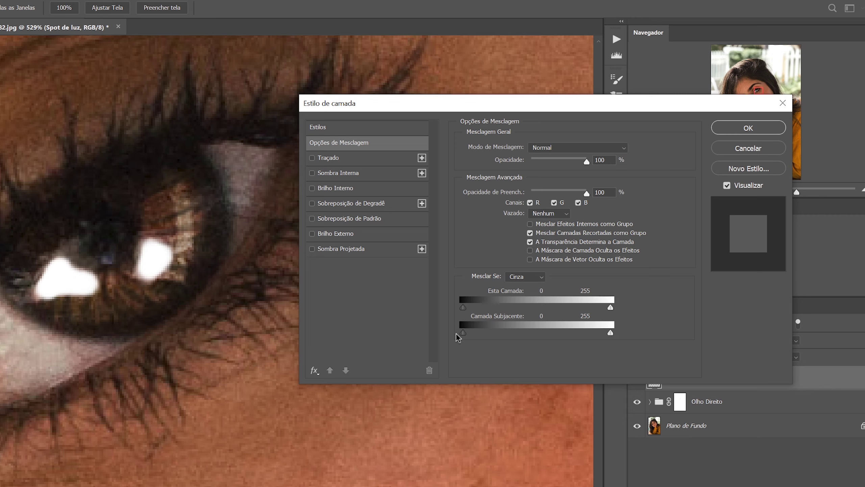
{"action": "left_click_drag", "start_coordinate": [464, 333], "coordinate": [400, 385]}
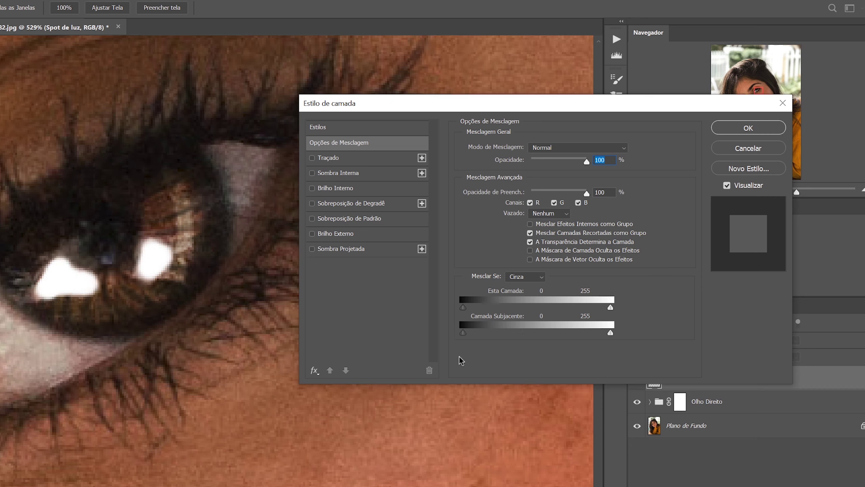
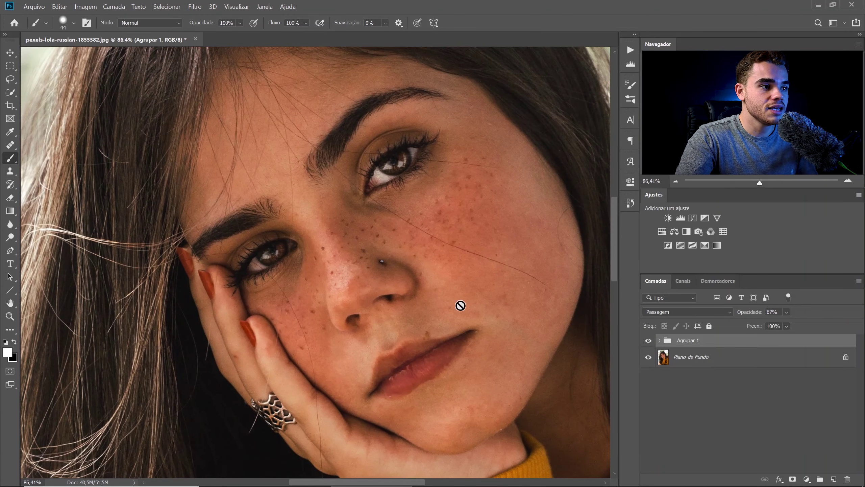
Step: Toggle the visibility of Agrupar 1 to compare the eyes before and after the enhancement, leaving the group shown
{"action": "left_click", "coordinate": [649, 340]}
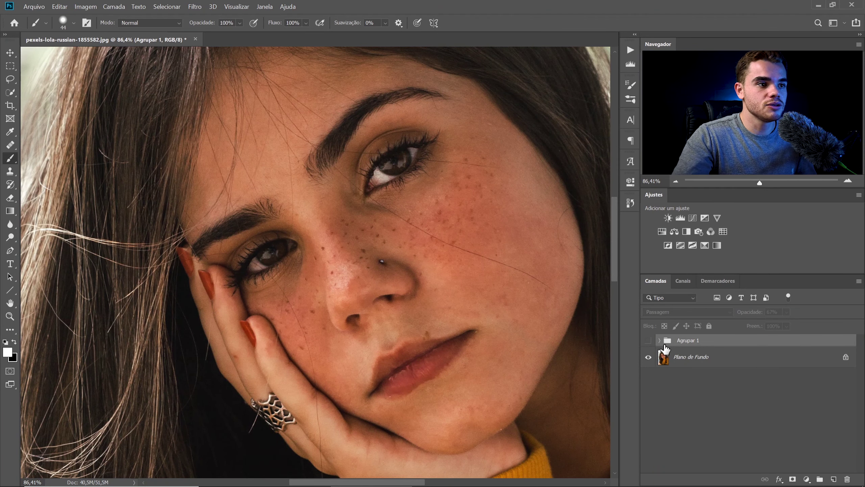
{"action": "left_click", "coordinate": [649, 357], "text": "alt"}
{"action": "left_click", "coordinate": [649, 356], "text": "alt"}
{"action": "left_click", "coordinate": [649, 357], "text": "alt"}
{"action": "left_click", "coordinate": [649, 357], "text": "alt"}
{"action": "left_click", "coordinate": [649, 357], "text": "alt"}
{"action": "left_click", "coordinate": [649, 356], "text": "alt"}
{"action": "left_click", "coordinate": [649, 357], "text": "alt"}
{"action": "scroll", "coordinate": [290, 227], "scroll_direction": "down", "scroll_amount": 4, "text": "alt"}
{"action": "scroll", "coordinate": [290, 227], "scroll_direction": "down", "scroll_amount": 1, "text": "alt"}
{"action": "left_click_drag", "start_coordinate": [286, 283], "coordinate": [296, 264]}
{"action": "left_click", "coordinate": [648, 357], "text": "alt"}
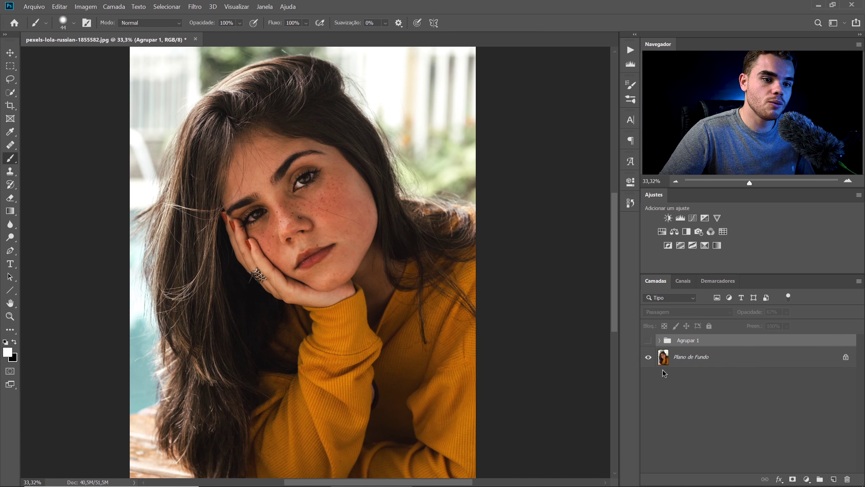
{"action": "left_click", "coordinate": [648, 340]}
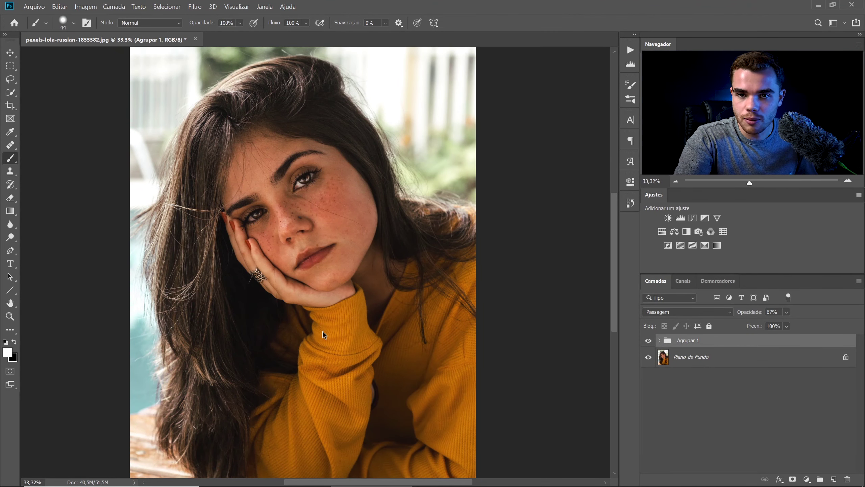
Step: Create a new empty layer above Agrupar 1 for retouching the eye
{"action": "left_click", "coordinate": [330, 238]}
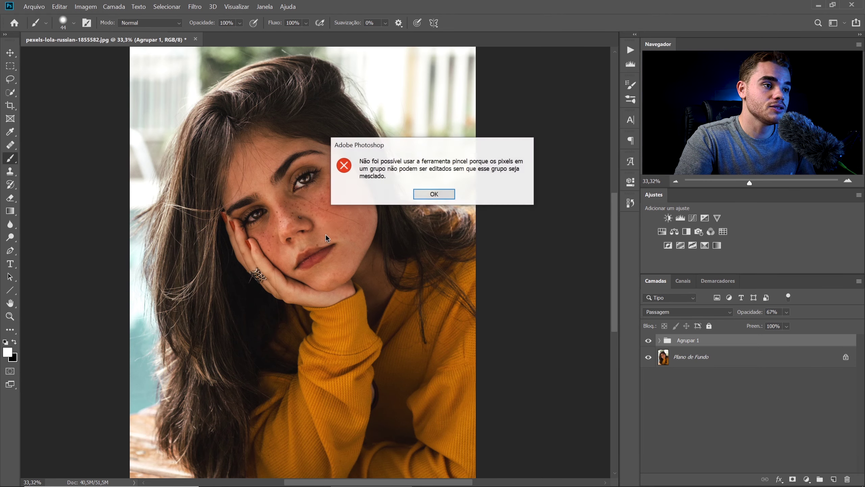
{"action": "left_click", "coordinate": [434, 194]}
{"action": "left_click", "coordinate": [719, 394]}
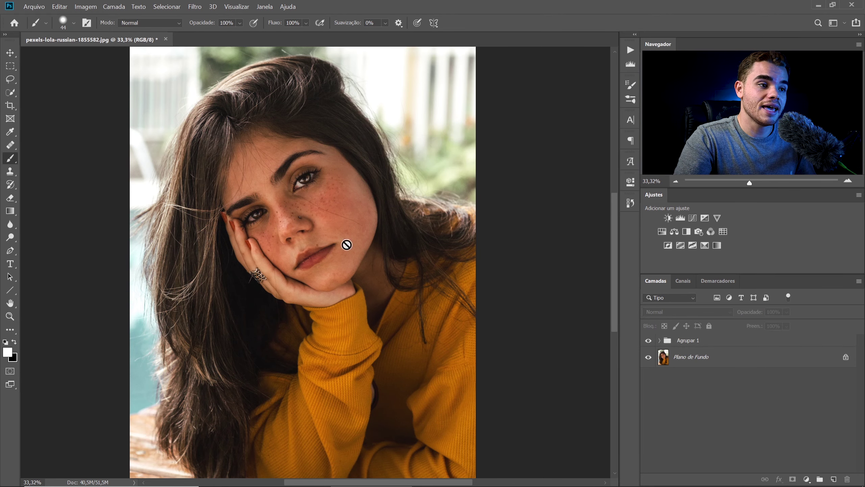
{"action": "left_click_drag", "start_coordinate": [280, 204], "coordinate": [326, 197]}
{"action": "left_click_drag", "start_coordinate": [463, 172], "coordinate": [356, 315]}
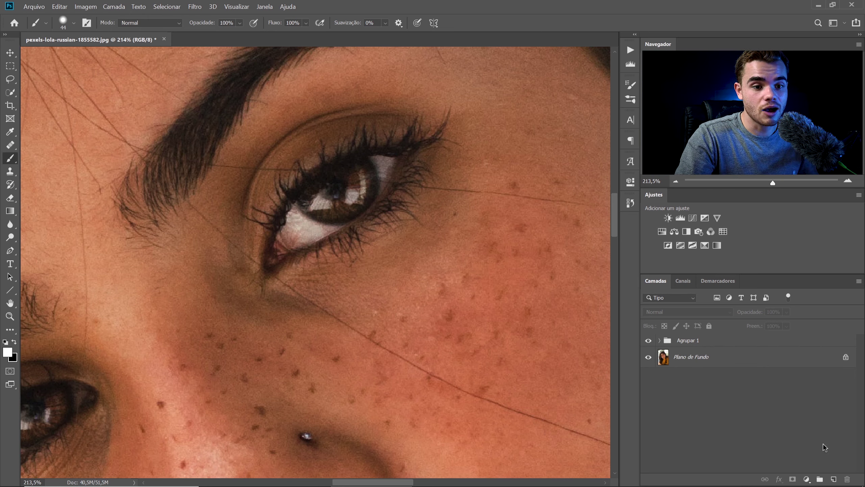
{"action": "left_click", "coordinate": [833, 480]}
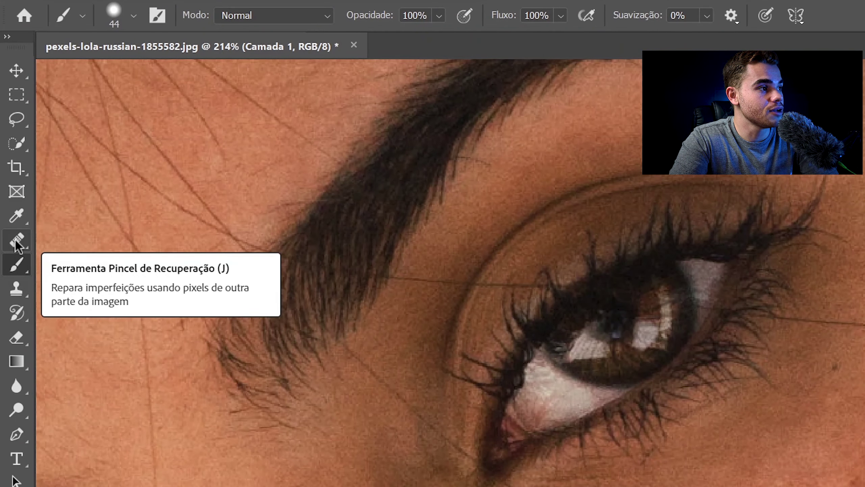
Step: Choose the Healing Brush tool and set it to sample from all layers
{"action": "left_click", "coordinate": [15, 242]}
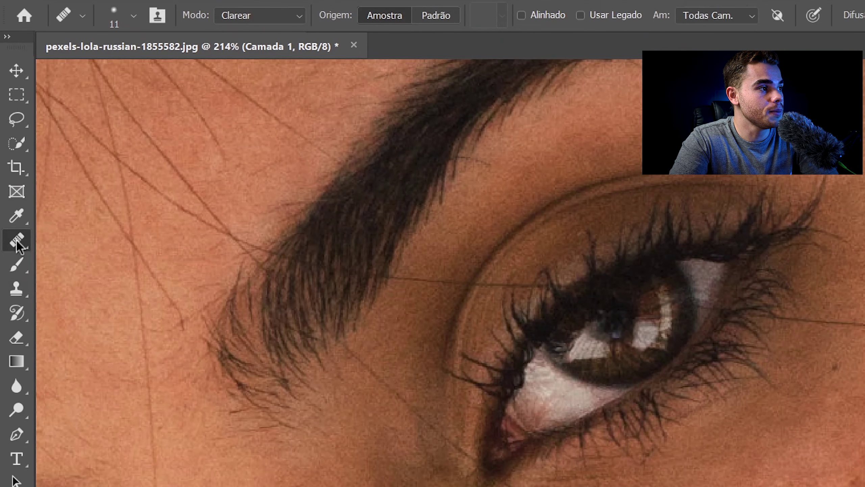
{"action": "right_click", "coordinate": [16, 242]}
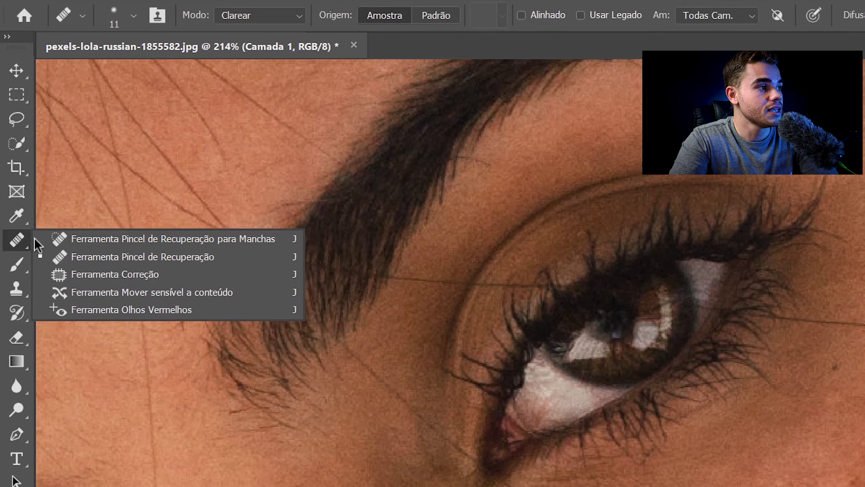
{"action": "left_click", "coordinate": [163, 257]}
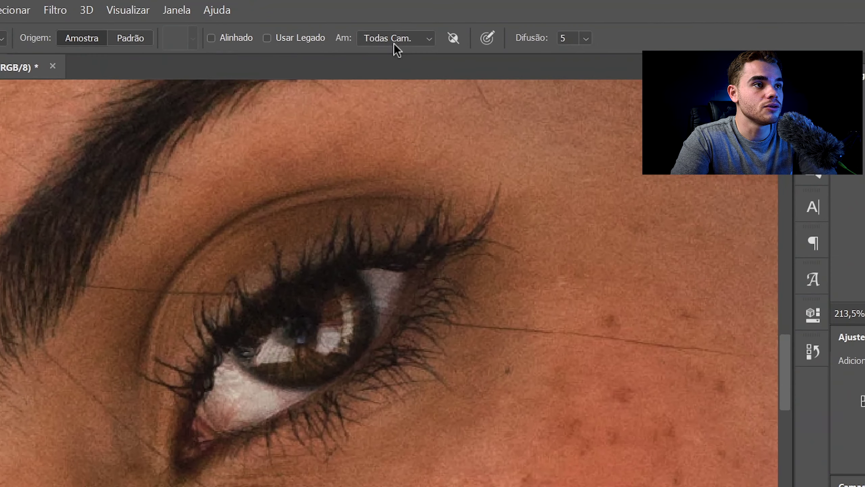
{"action": "left_click", "coordinate": [395, 23]}
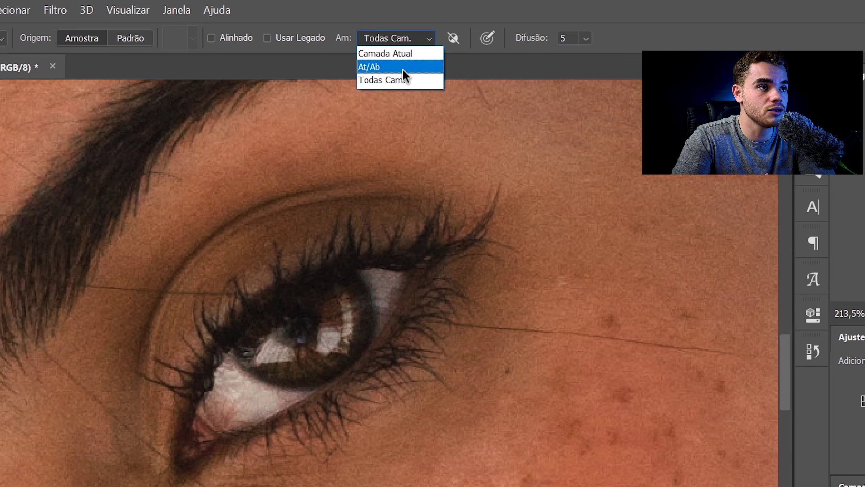
{"action": "left_click", "coordinate": [406, 80]}
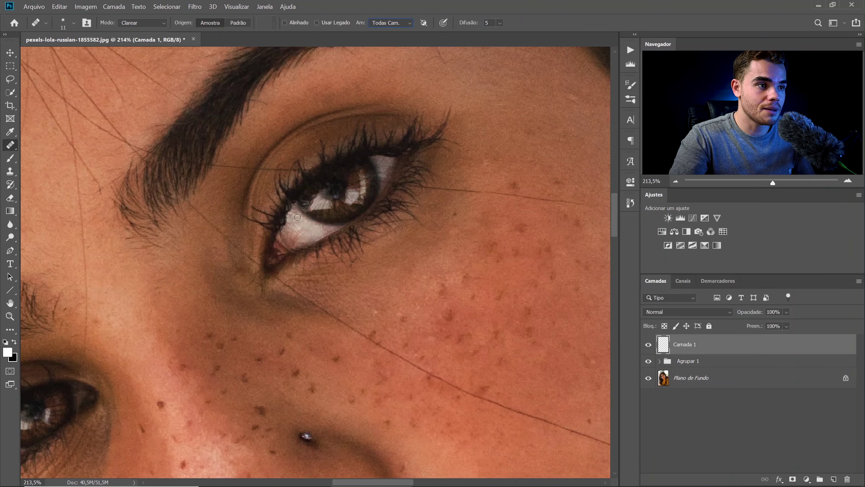
Step: Set the healing brush to 6 px and heal the first veins in the white of the eye from nearby clean areas
{"action": "left_click_drag", "start_coordinate": [298, 217], "coordinate": [335, 225]}
{"action": "left_click_drag", "start_coordinate": [348, 194], "coordinate": [357, 249]}
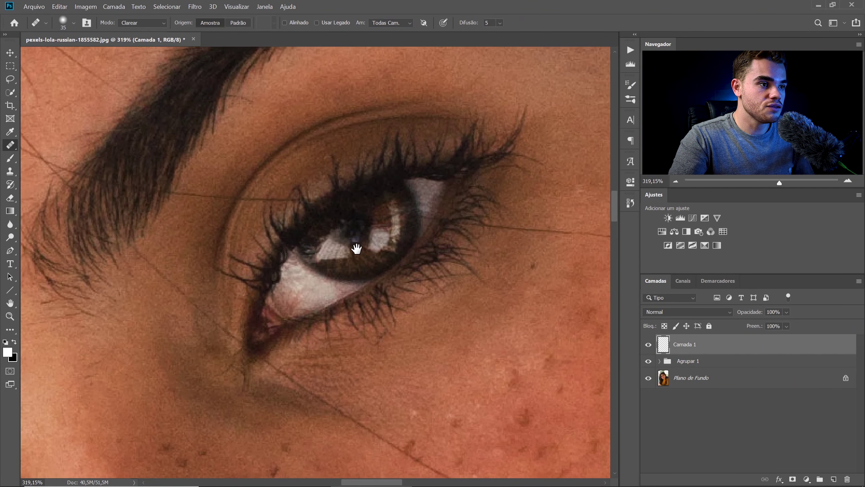
{"action": "left_click_drag", "start_coordinate": [331, 274], "coordinate": [308, 279]}
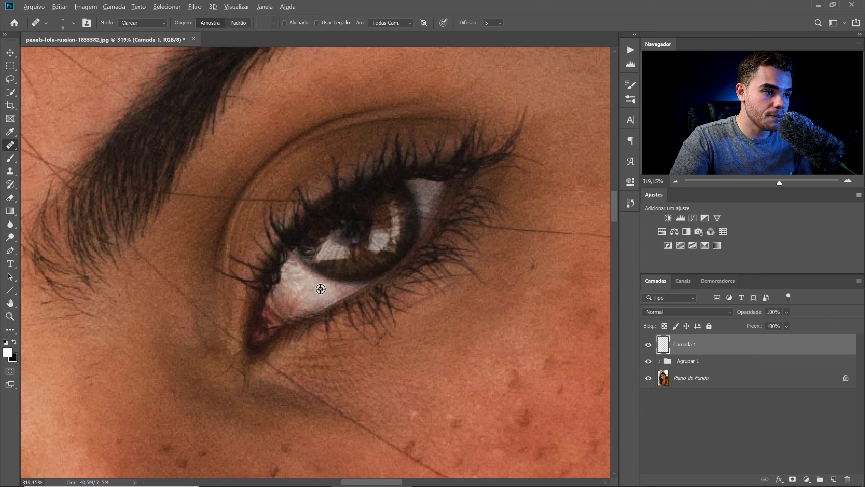
{"action": "key", "text": "alt"}
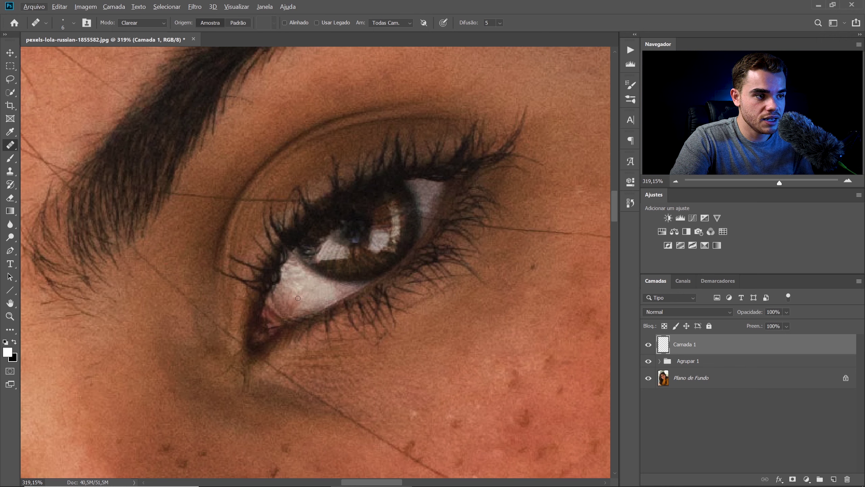
{"action": "key", "text": "alt"}
{"action": "left_click", "coordinate": [325, 288], "text": "alt"}
{"action": "mouse_move", "coordinate": [303, 295]}
{"action": "left_mouse_down"}
{"action": "mouse_move", "coordinate": [316, 292]}
{"action": "mouse_move", "coordinate": [308, 293]}
{"action": "left_mouse_up"}
{"action": "key", "text": "alt"}
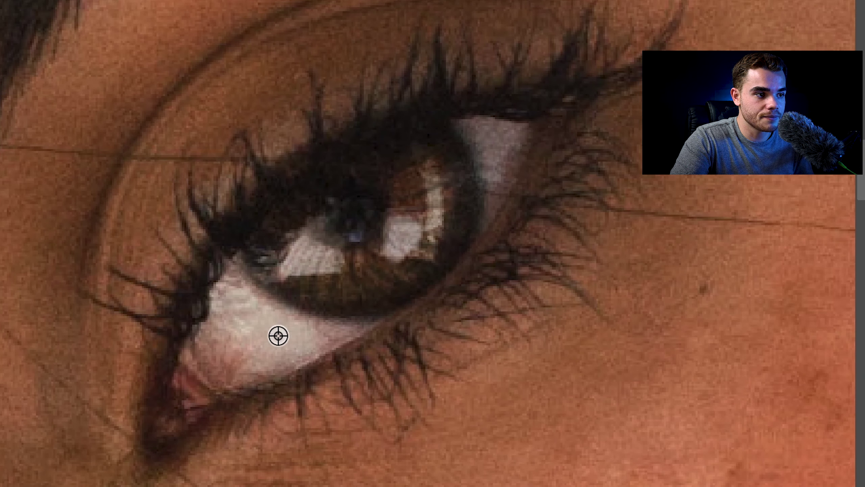
Step: Heal the remaining reddish veins and blotches between the inner eye corner and the iris, resampling clean eye white between strokes
{"action": "left_click", "coordinate": [279, 336], "text": "alt"}
{"action": "mouse_move", "coordinate": [248, 337]}
{"action": "left_mouse_down"}
{"action": "mouse_move", "coordinate": [237, 322]}
{"action": "mouse_move", "coordinate": [265, 329]}
{"action": "mouse_move", "coordinate": [249, 312]}
{"action": "mouse_move", "coordinate": [236, 313]}
{"action": "mouse_move", "coordinate": [241, 308]}
{"action": "mouse_move", "coordinate": [233, 311]}
{"action": "mouse_move", "coordinate": [255, 329]}
{"action": "mouse_move", "coordinate": [242, 315]}
{"action": "mouse_move", "coordinate": [248, 319]}
{"action": "mouse_move", "coordinate": [229, 320]}
{"action": "mouse_move", "coordinate": [238, 300]}
{"action": "left_mouse_up"}
{"action": "left_click", "coordinate": [246, 326], "text": "alt"}
{"action": "left_click", "coordinate": [268, 344], "text": "alt"}
{"action": "left_click", "coordinate": [280, 333], "text": "alt"}
{"action": "left_click", "coordinate": [245, 359]}
{"action": "left_click", "coordinate": [269, 317], "text": "alt"}
{"action": "left_click", "coordinate": [241, 348]}
{"action": "mouse_move", "coordinate": [240, 347]}
{"action": "left_mouse_down"}
{"action": "mouse_move", "coordinate": [247, 329]}
{"action": "mouse_move", "coordinate": [235, 340]}
{"action": "left_mouse_up"}
{"action": "left_click", "coordinate": [270, 347], "text": "alt"}
{"action": "left_click", "coordinate": [266, 345], "text": "alt"}
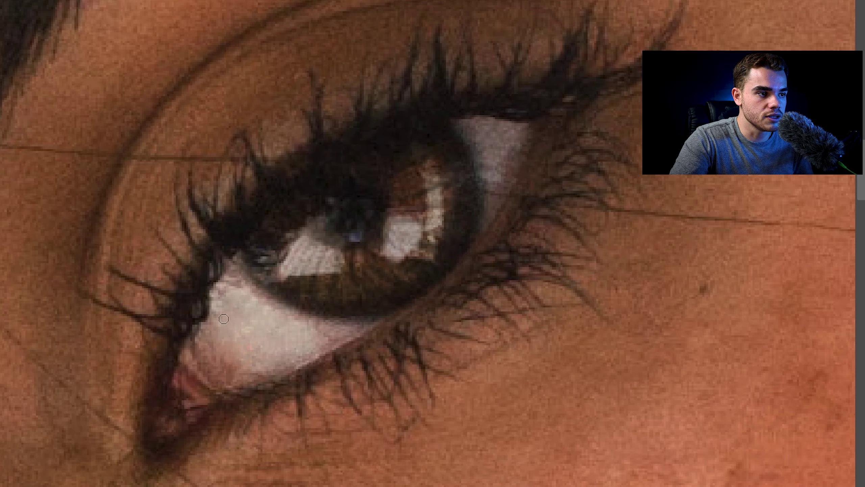
{"action": "left_click", "coordinate": [278, 338], "text": "alt"}
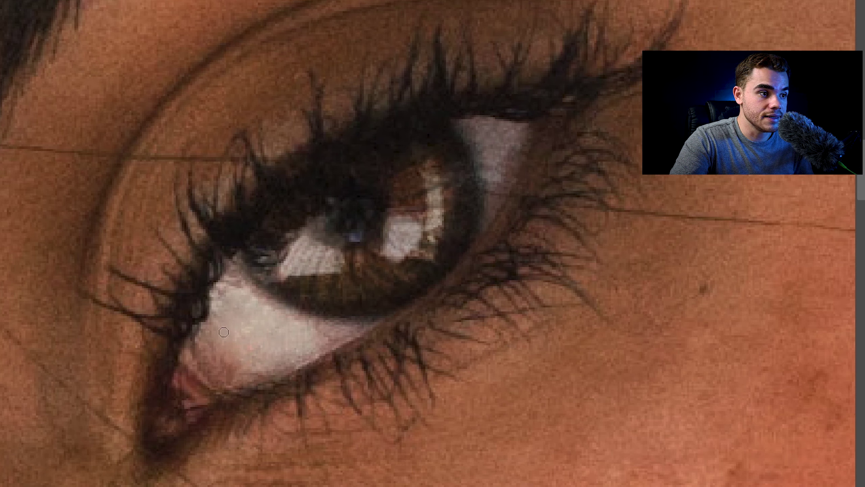
{"action": "left_click_drag", "start_coordinate": [220, 319], "coordinate": [226, 323]}
{"action": "left_click", "coordinate": [236, 316], "text": "alt"}
{"action": "mouse_move", "coordinate": [280, 337]}
{"action": "left_mouse_down"}
{"action": "mouse_move", "coordinate": [273, 331]}
{"action": "mouse_move", "coordinate": [286, 326]}
{"action": "mouse_move", "coordinate": [277, 334]}
{"action": "mouse_move", "coordinate": [312, 326]}
{"action": "mouse_move", "coordinate": [285, 342]}
{"action": "mouse_move", "coordinate": [295, 348]}
{"action": "mouse_move", "coordinate": [252, 354]}
{"action": "mouse_move", "coordinate": [270, 368]}
{"action": "left_mouse_up"}
{"action": "left_click", "coordinate": [260, 326], "text": "alt"}
{"action": "left_click", "coordinate": [285, 336], "text": "alt"}
{"action": "left_click", "coordinate": [286, 331], "text": "alt"}
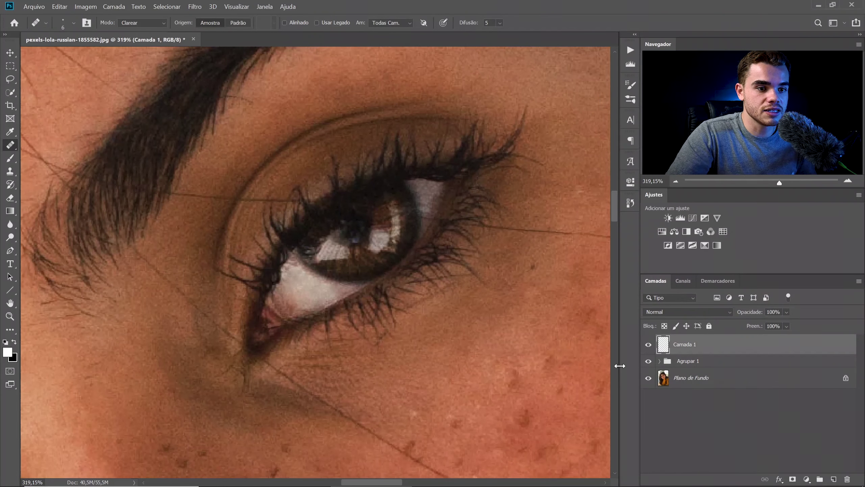
Step: Toggle the visibility of the healing layer Camada 1 to compare the eye white before and after, leaving it shown
{"action": "left_click", "coordinate": [649, 344]}
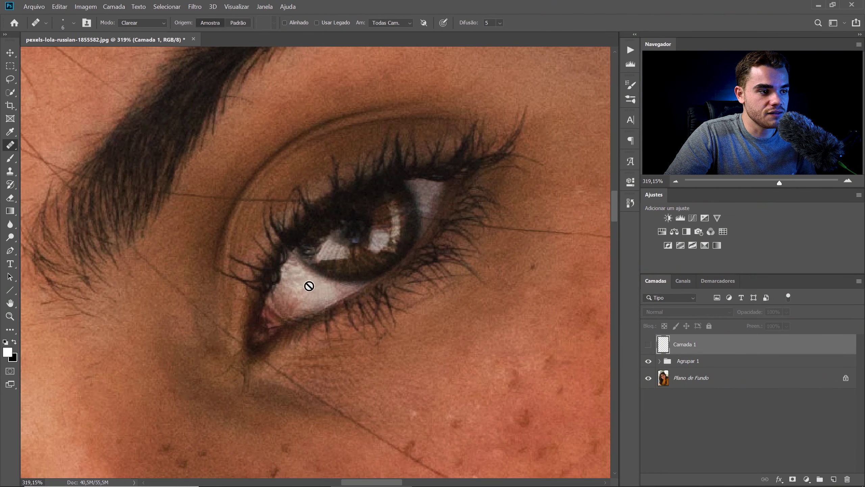
{"action": "left_click", "coordinate": [649, 345]}
{"action": "left_click", "coordinate": [648, 345]}
{"action": "left_click", "coordinate": [648, 345]}
Step: Heal the dark lines crossing the white of the other eye, sampling from clean areas beside them
{"action": "scroll", "coordinate": [390, 265], "scroll_direction": "down", "scroll_amount": 4}
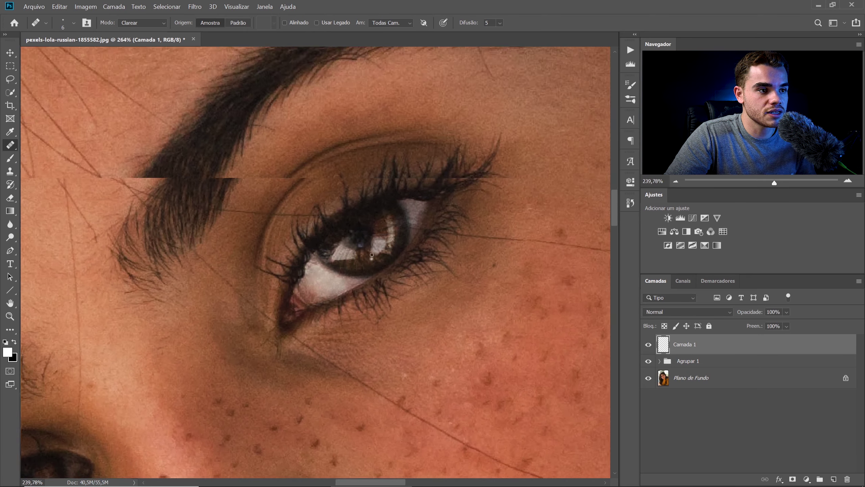
{"action": "left_click_drag", "start_coordinate": [314, 354], "coordinate": [466, 231]}
{"action": "scroll", "coordinate": [259, 342], "scroll_direction": "up", "scroll_amount": 6}
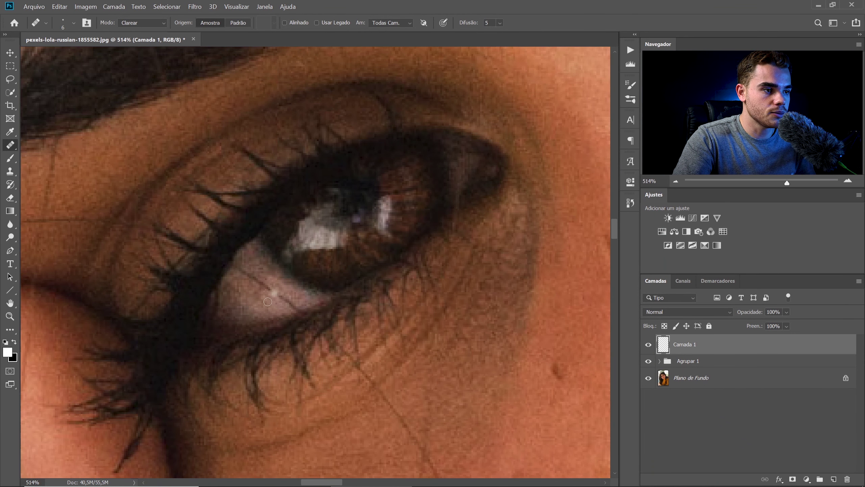
{"action": "left_click", "coordinate": [244, 298], "text": "alt"}
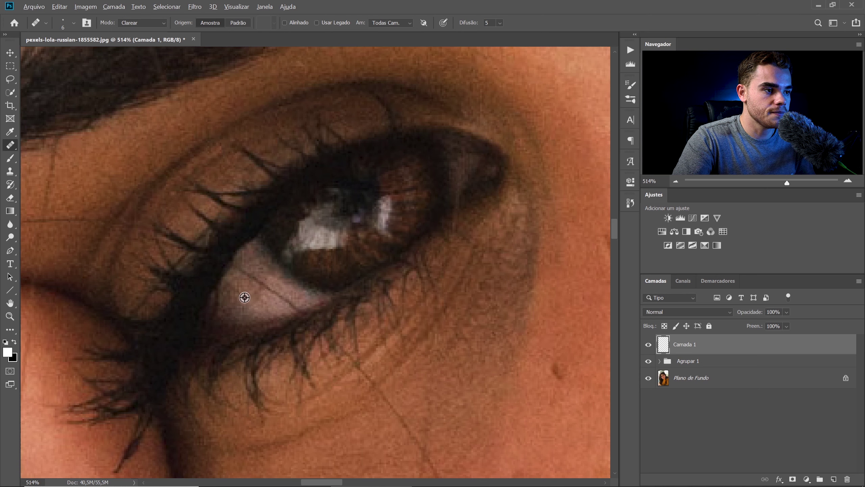
{"action": "left_click", "coordinate": [264, 301], "text": "alt"}
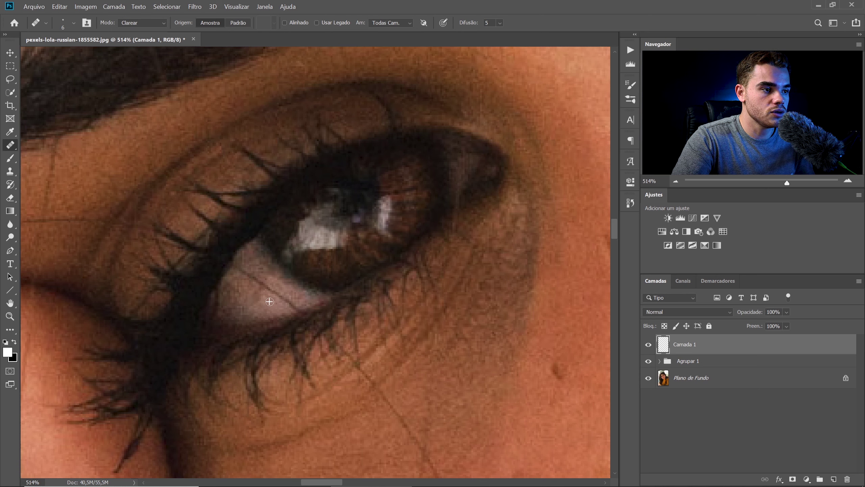
{"action": "key", "text": "ctrl+0"}
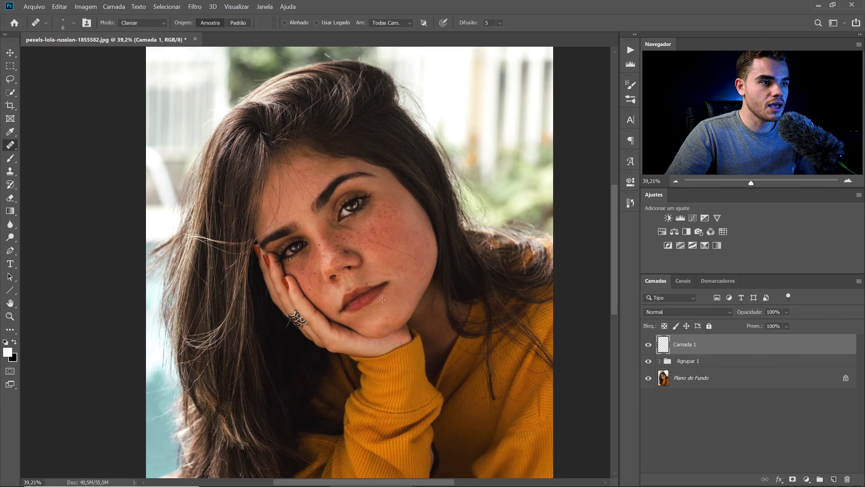
Step: Toggle the visibility of Camada 1 while viewing the whole face and the eyes up close to check the vein cleanup, leaving it shown
{"action": "left_click_drag", "start_coordinate": [369, 307], "coordinate": [410, 275]}
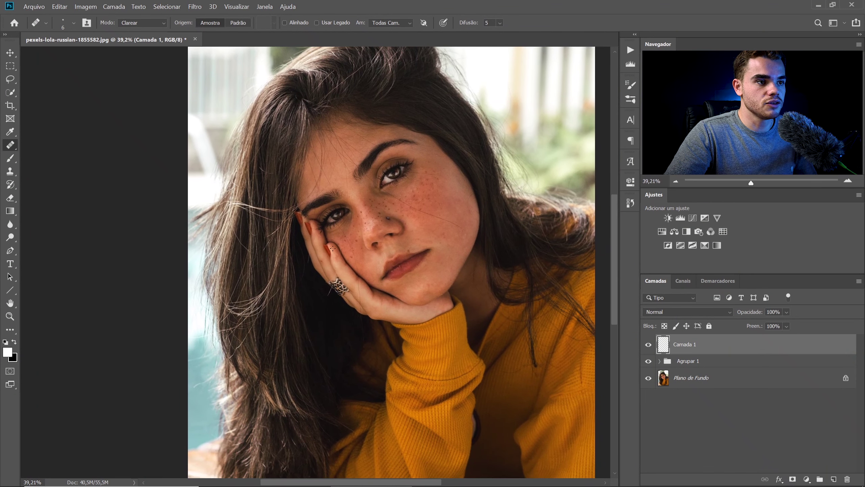
{"action": "scroll", "coordinate": [411, 275], "scroll_direction": "down", "scroll_amount": 1}
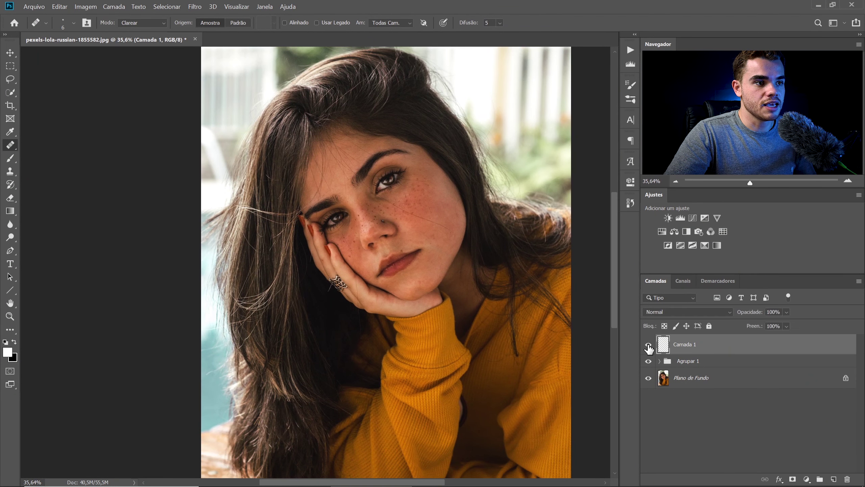
{"action": "left_click", "coordinate": [649, 346]}
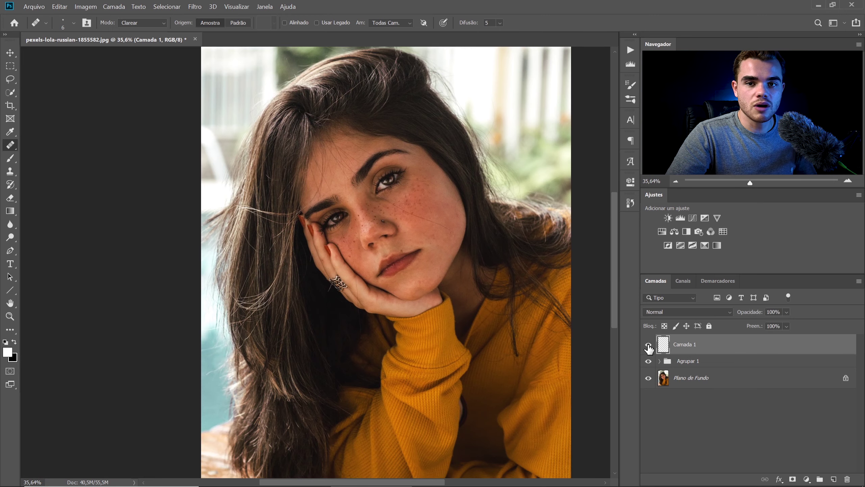
{"action": "scroll", "coordinate": [422, 198], "scroll_direction": "up", "scroll_amount": 8}
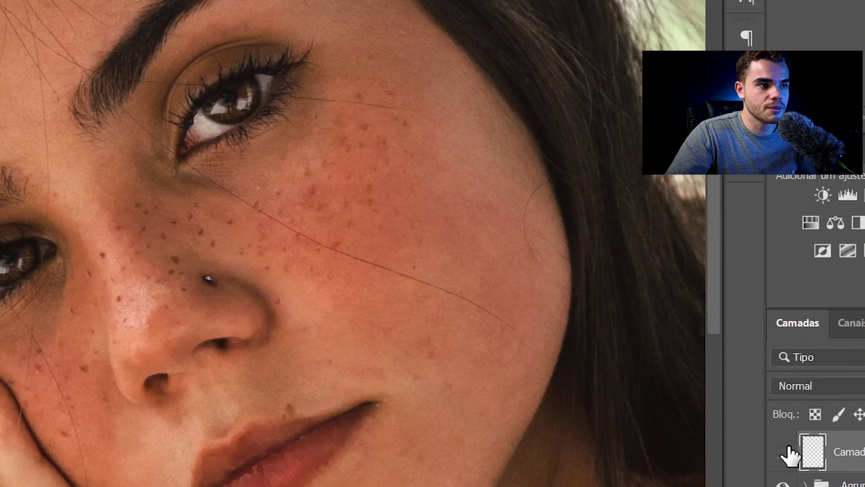
{"action": "left_click", "coordinate": [789, 447]}
{"action": "left_click", "coordinate": [789, 447]}
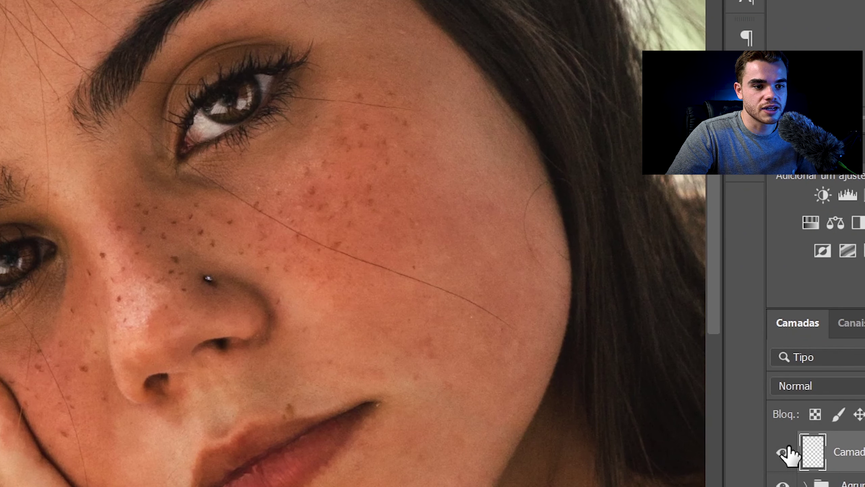
{"action": "scroll", "coordinate": [280, 334], "scroll_direction": "down", "scroll_amount": 6}
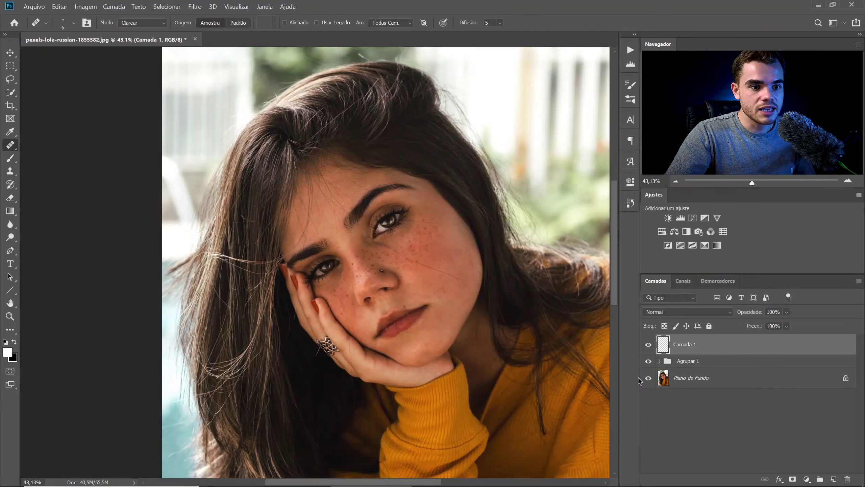
Step: Compare the full edit with the original portrait by repeatedly isolating the Plano de Fundo layer, leaving all layers shown
{"action": "left_click", "coordinate": [649, 378], "text": "alt"}
{"action": "left_click", "coordinate": [649, 378], "text": "alt"}
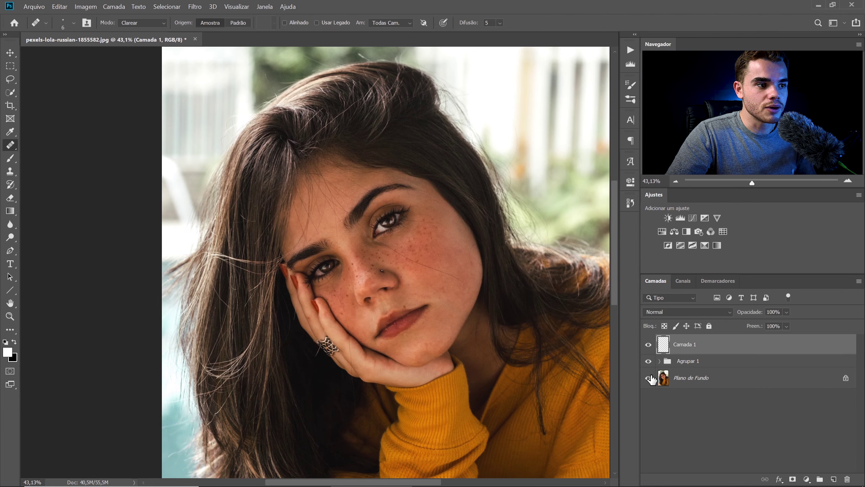
{"action": "left_click", "coordinate": [651, 377], "text": "alt"}
{"action": "left_click", "coordinate": [650, 376], "text": "alt"}
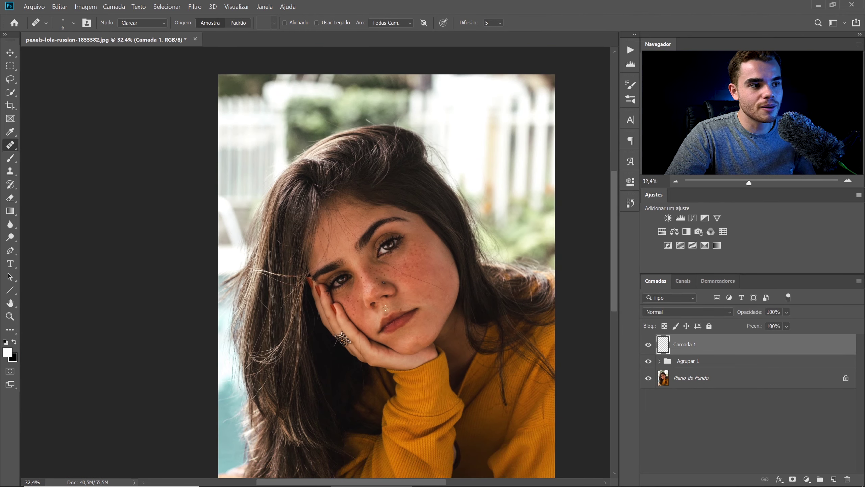
{"action": "left_click_drag", "start_coordinate": [443, 347], "coordinate": [415, 278]}
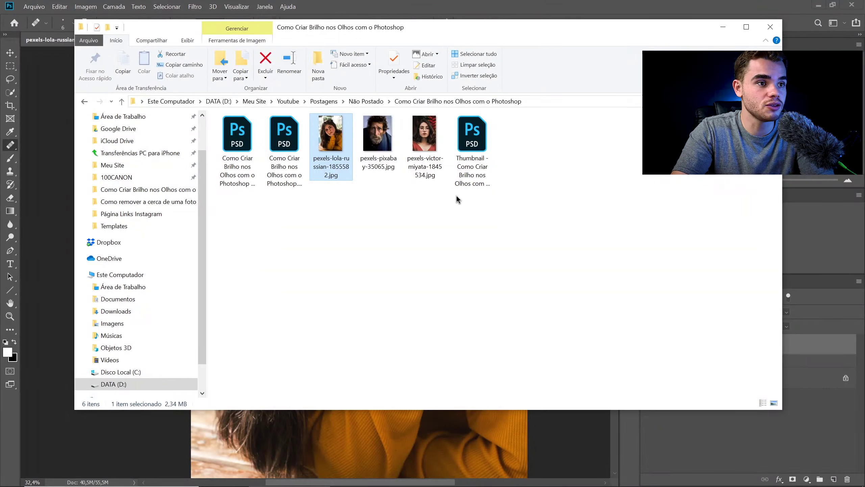
Step: Open Como Criar Brilho nos Olhos com o Photoshop (Modelo 2).psd and toggle the Edições group to compare the man's eyes, leaving it shown
{"action": "left_click", "coordinate": [242, 167]}
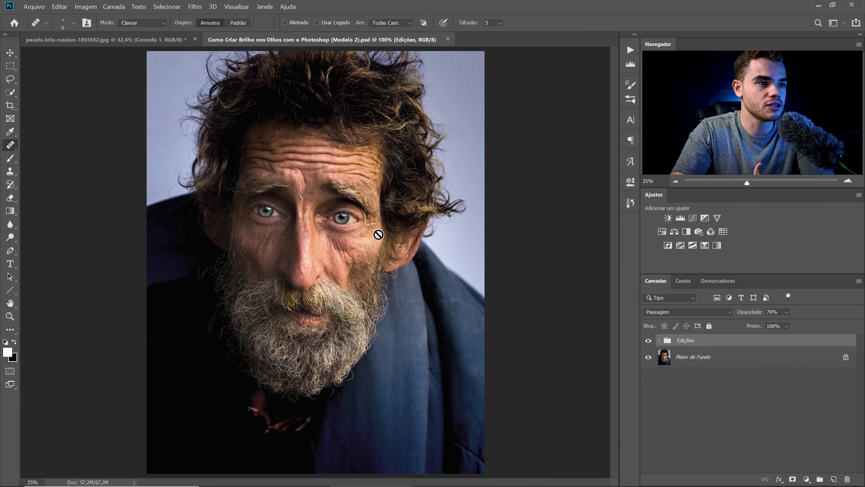
{"action": "scroll", "coordinate": [312, 216], "scroll_direction": "up", "scroll_amount": 3}
{"action": "scroll", "coordinate": [273, 215], "scroll_direction": "up", "scroll_amount": 2}
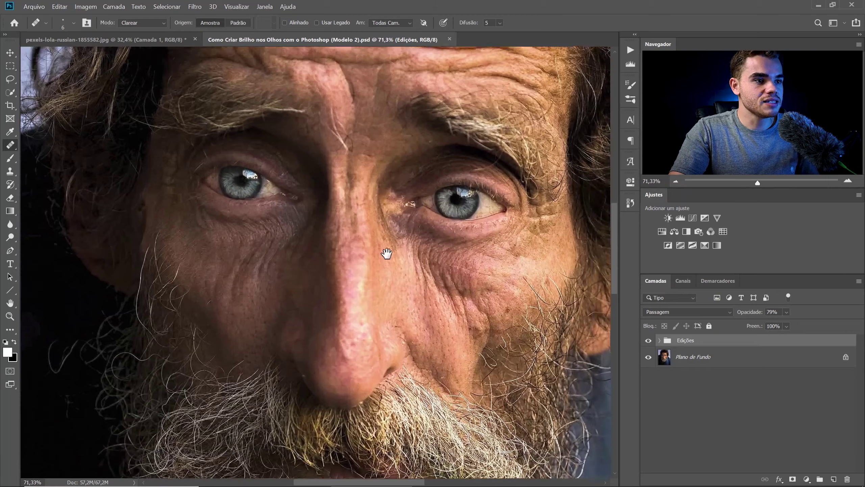
{"action": "left_click", "coordinate": [648, 340]}
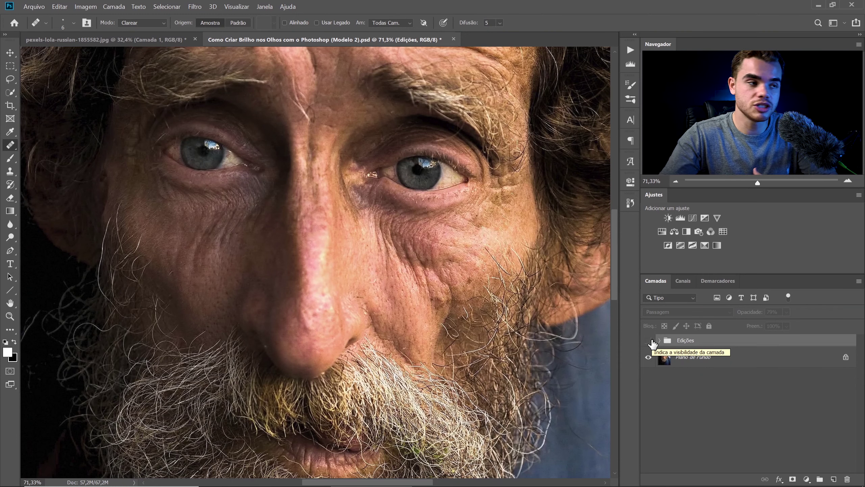
{"action": "left_click", "coordinate": [651, 340]}
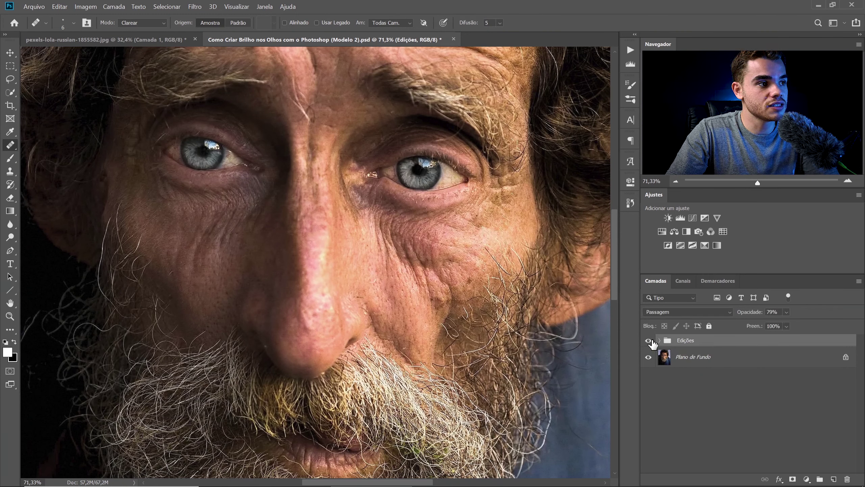
{"action": "left_click", "coordinate": [651, 341]}
{"action": "left_click", "coordinate": [650, 341]}
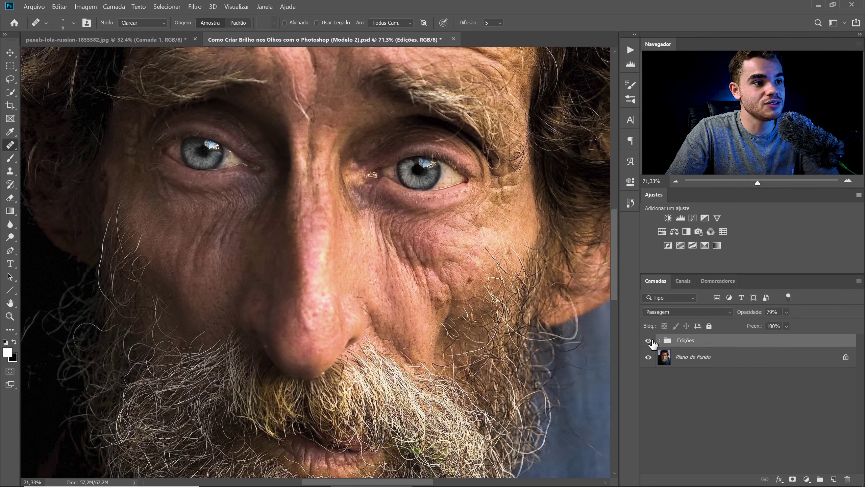